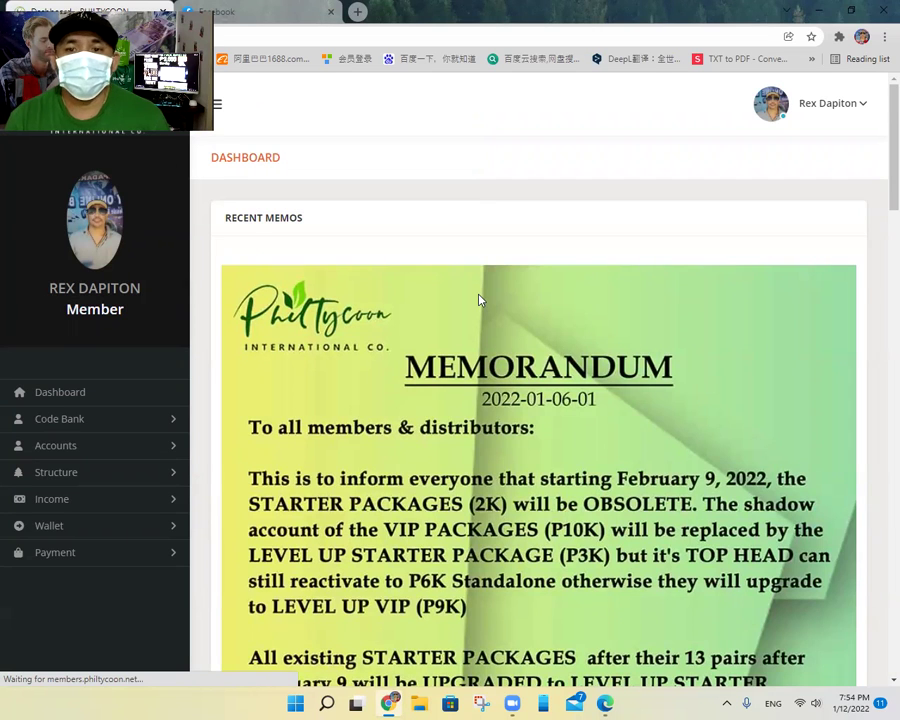
Step: Open the Code Bank's Unused Entry Codes list, showing three Starter Package 01 codes
scroll(571, 437, down, 3)
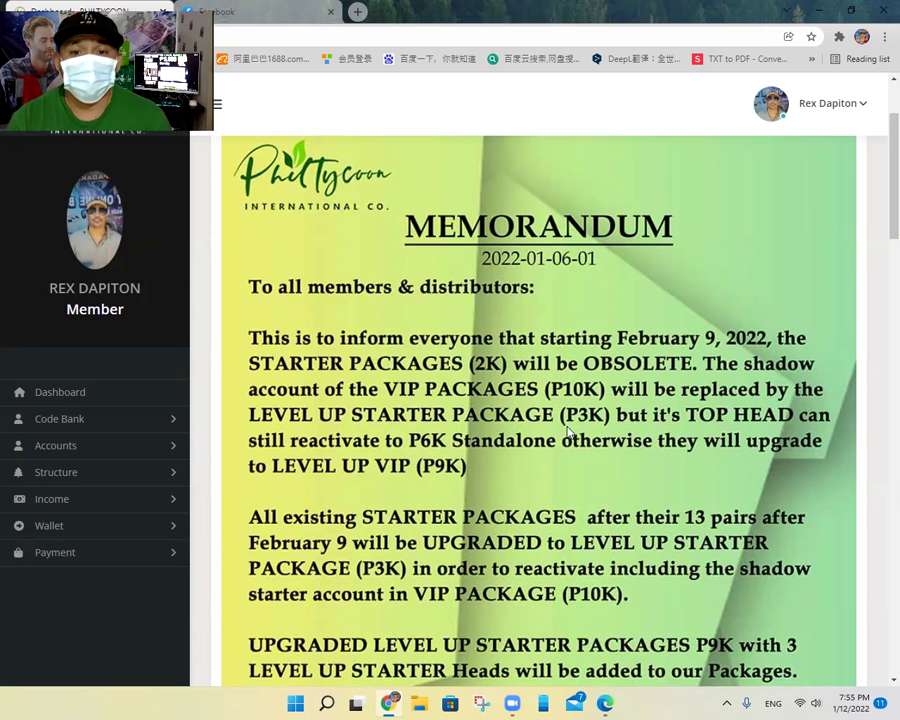
scroll(283, 450, down, 3)
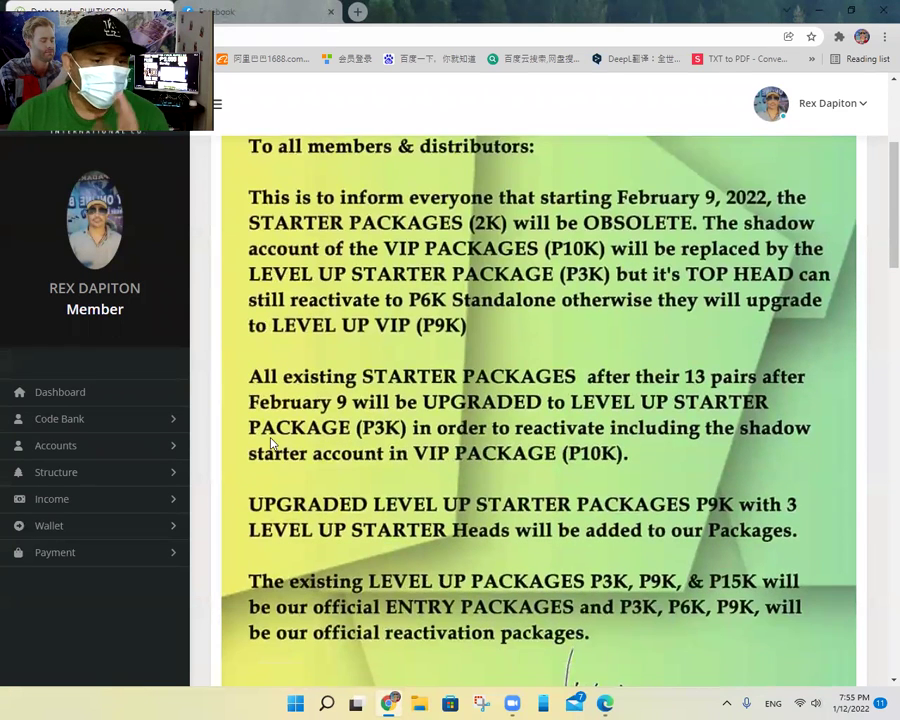
click(63, 427)
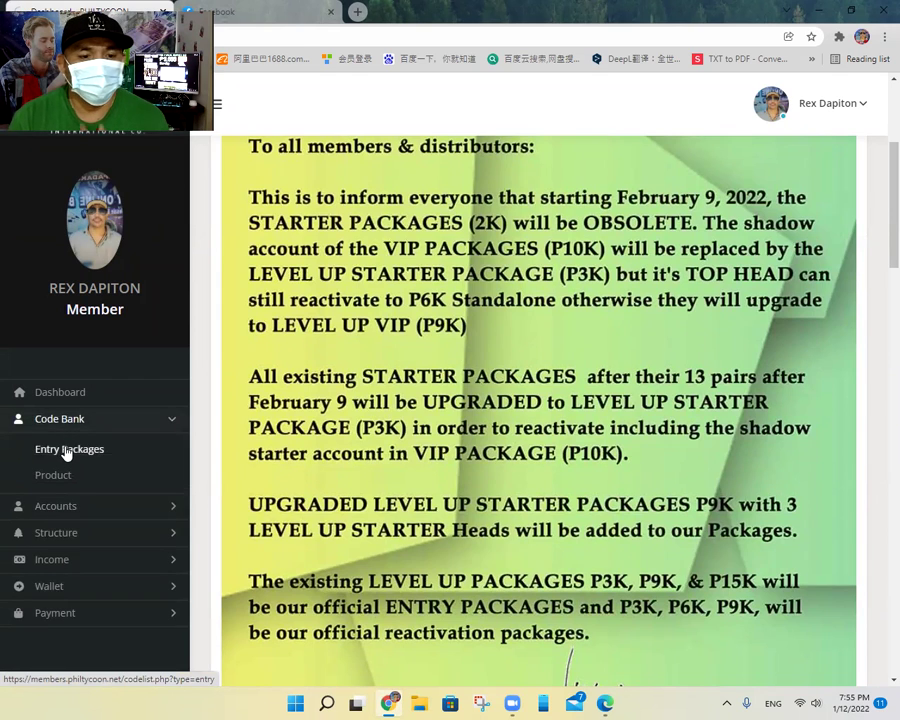
click(66, 451)
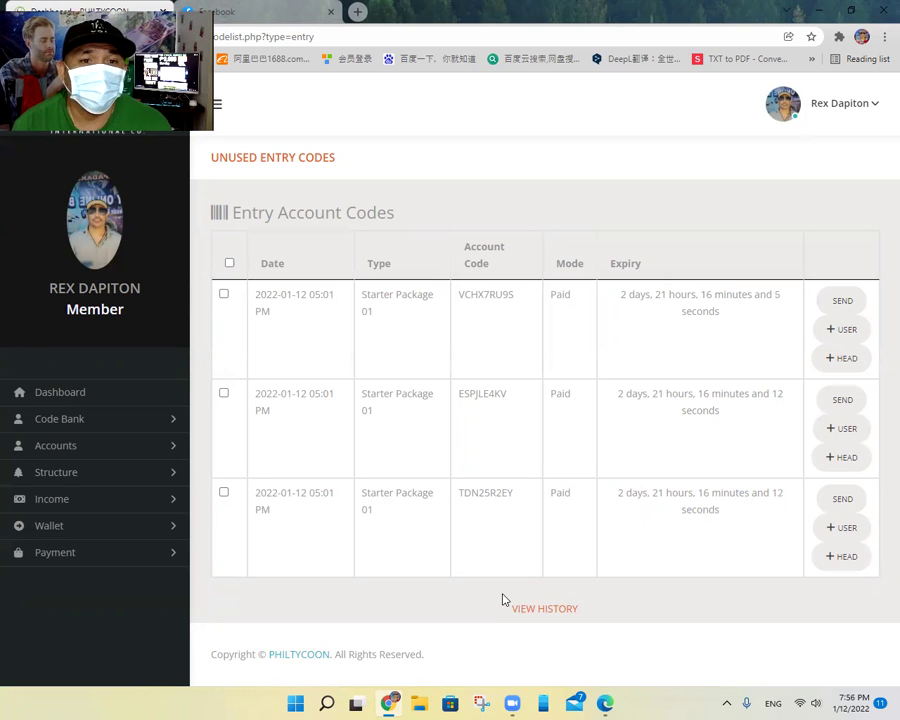
click(488, 541)
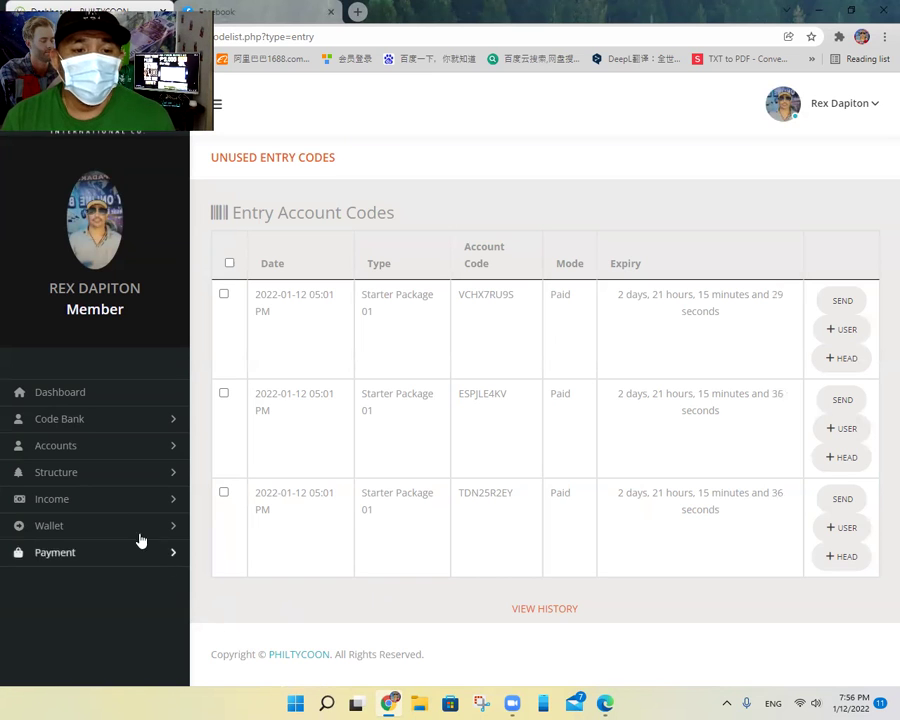
Step: Open the Downlines list under Accounts and scroll through the member table
click(66, 455)
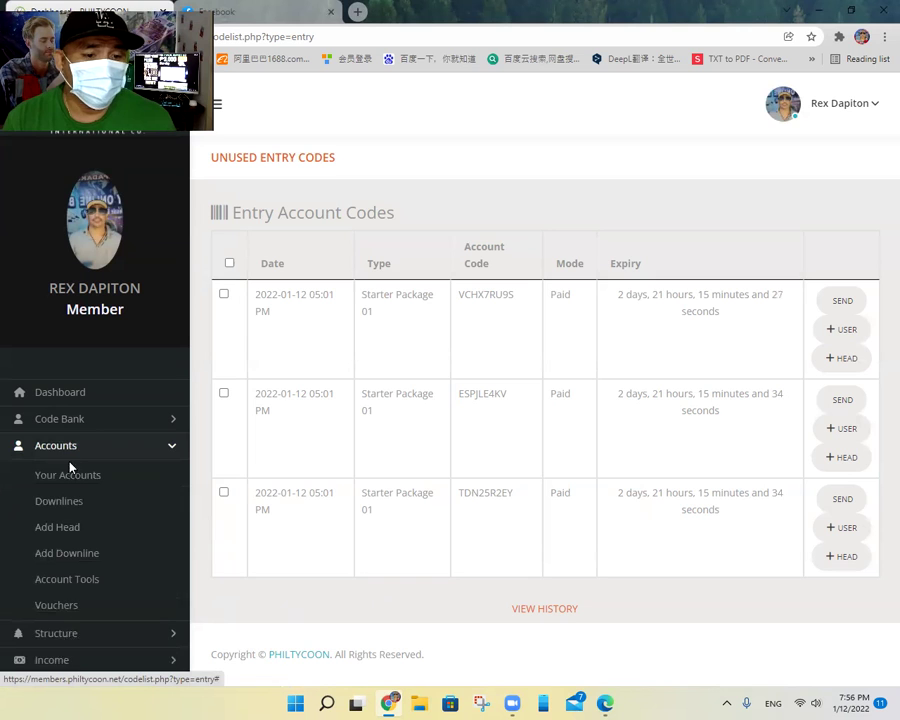
click(70, 512)
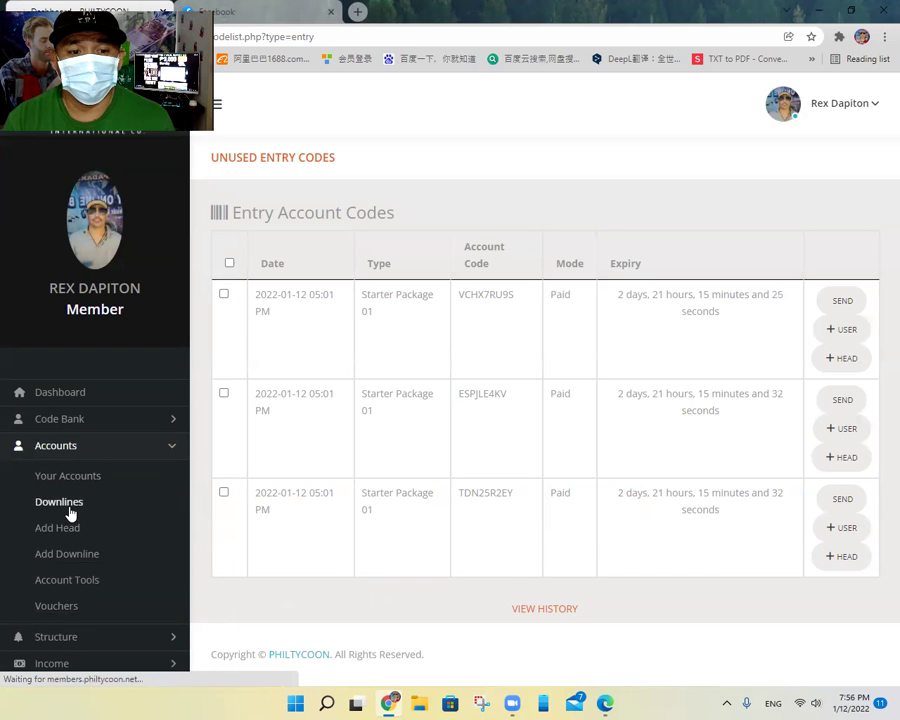
scroll(456, 487, down, 1)
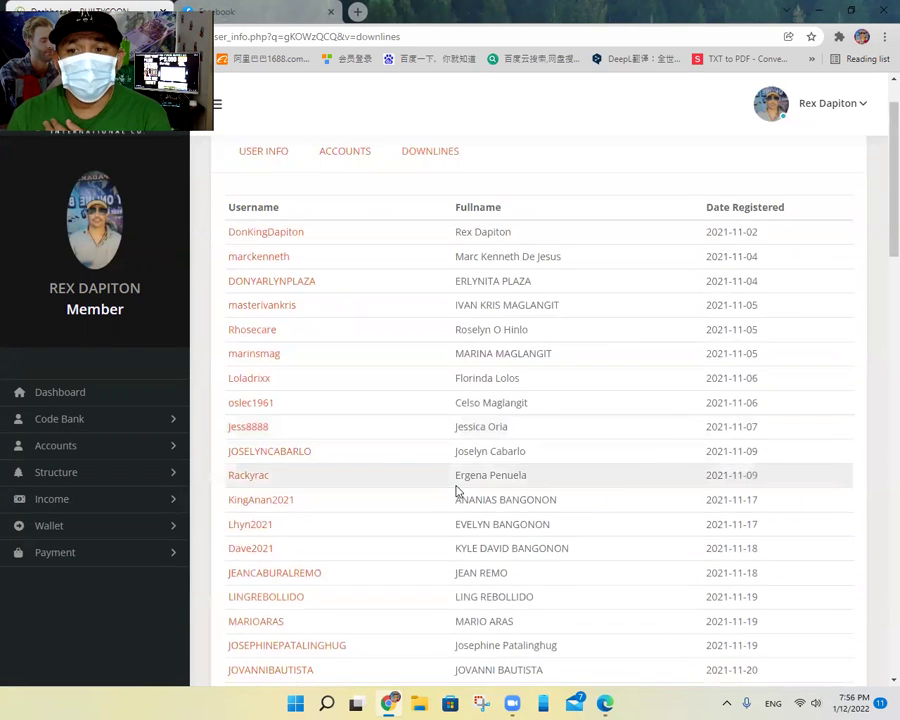
scroll(456, 490, up, 1)
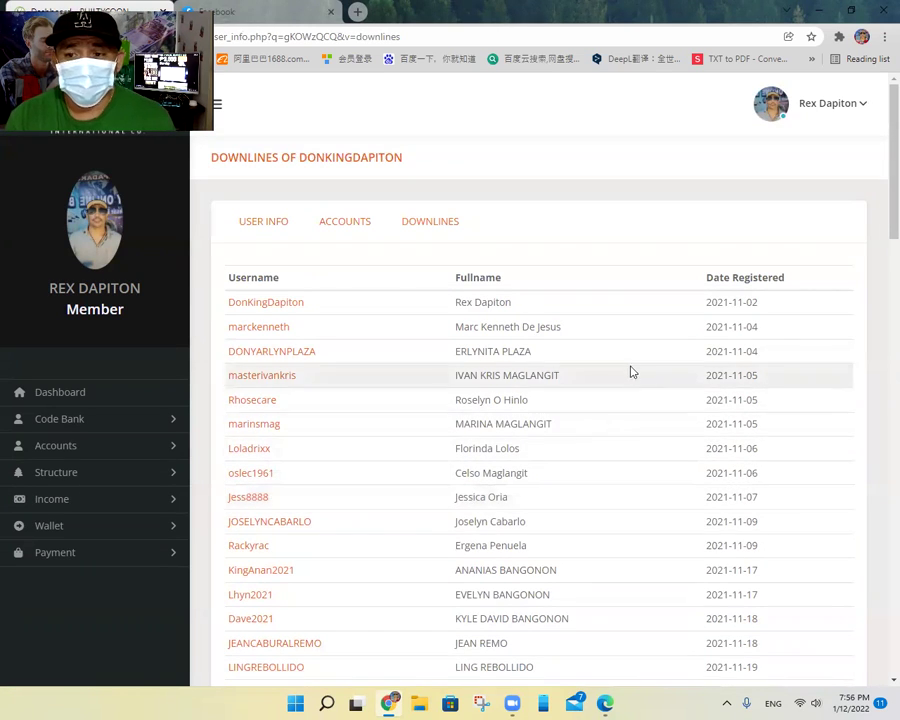
scroll(650, 378, down, 2)
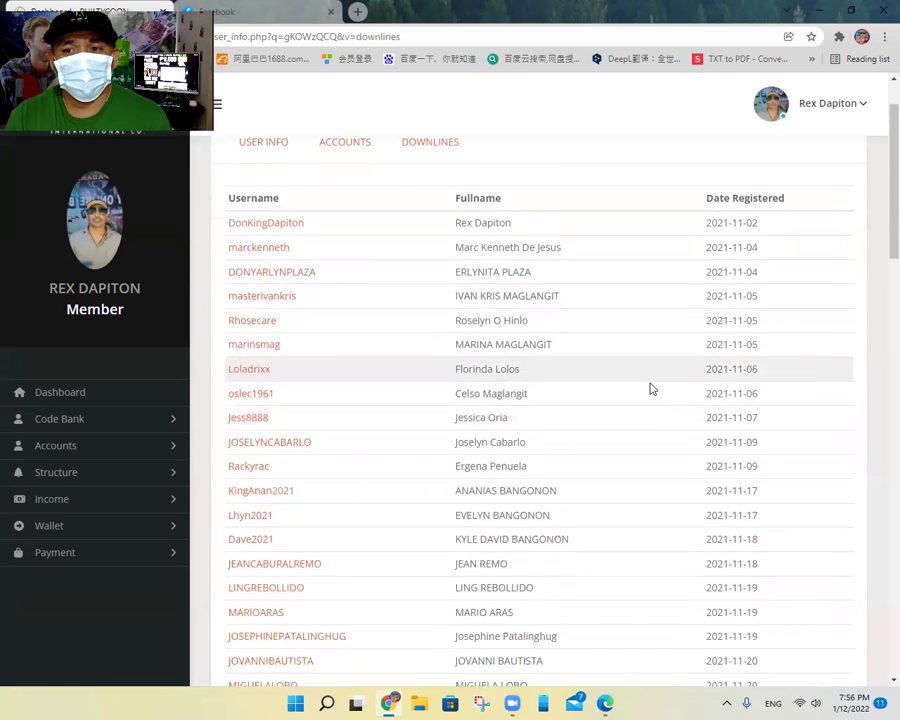
scroll(650, 388, down, 4)
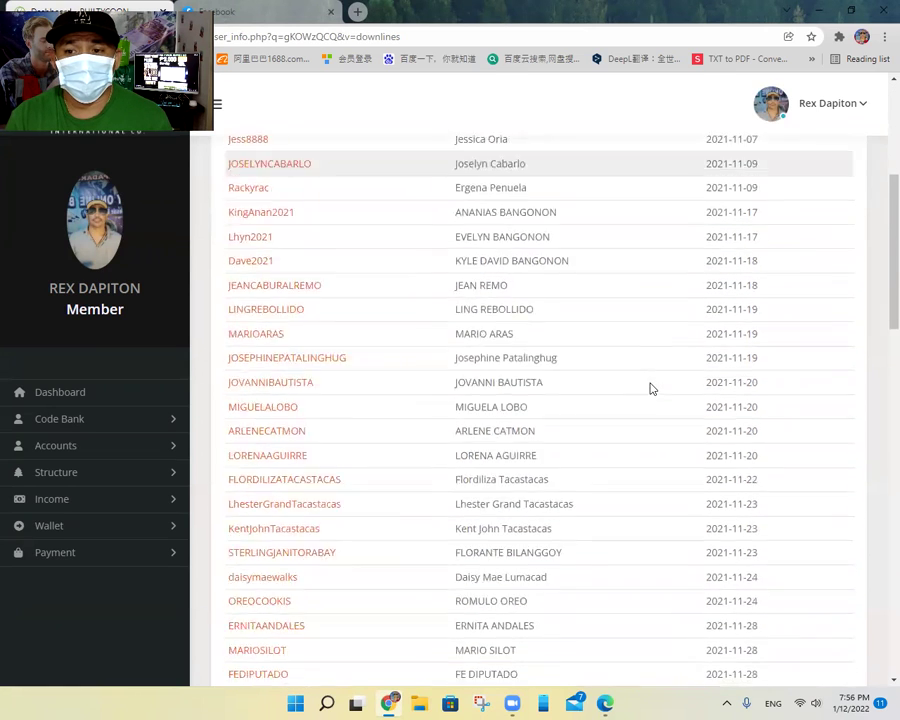
scroll(650, 388, down, 7)
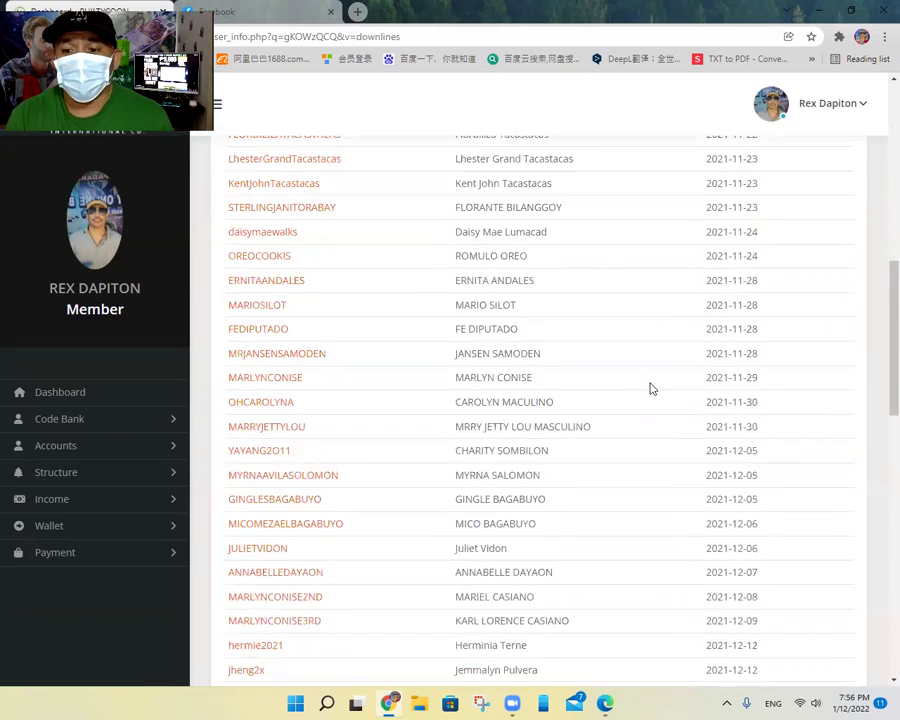
scroll(650, 388, down, 10)
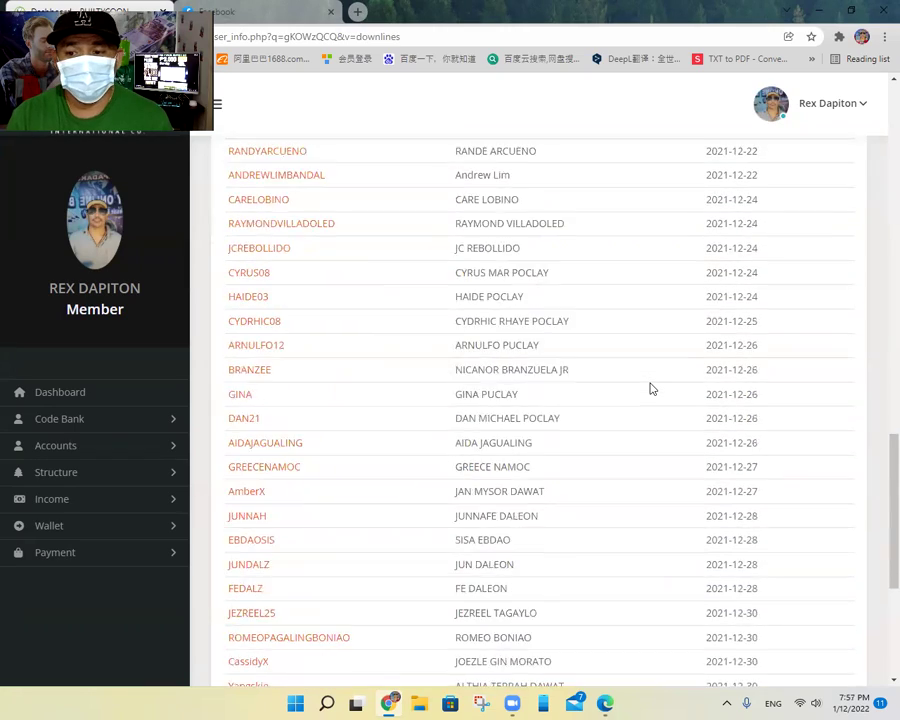
scroll(650, 388, down, 1)
scroll(645, 398, up, 7)
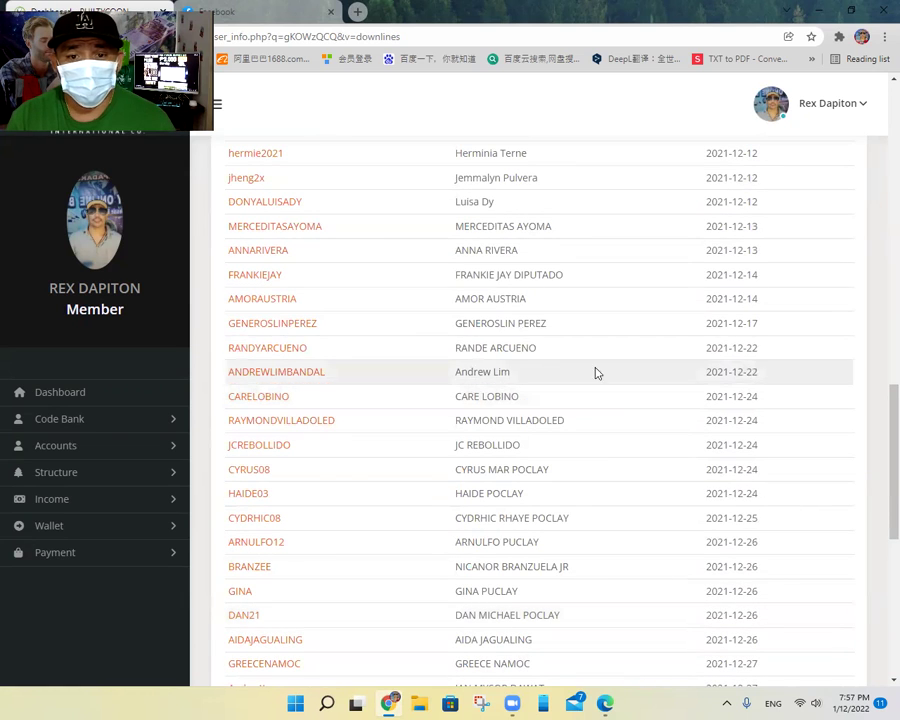
Step: Select a downline member's username in the table and copy it
drag(286, 284, 262, 282)
key(ctrl+c)
right_click(267, 282)
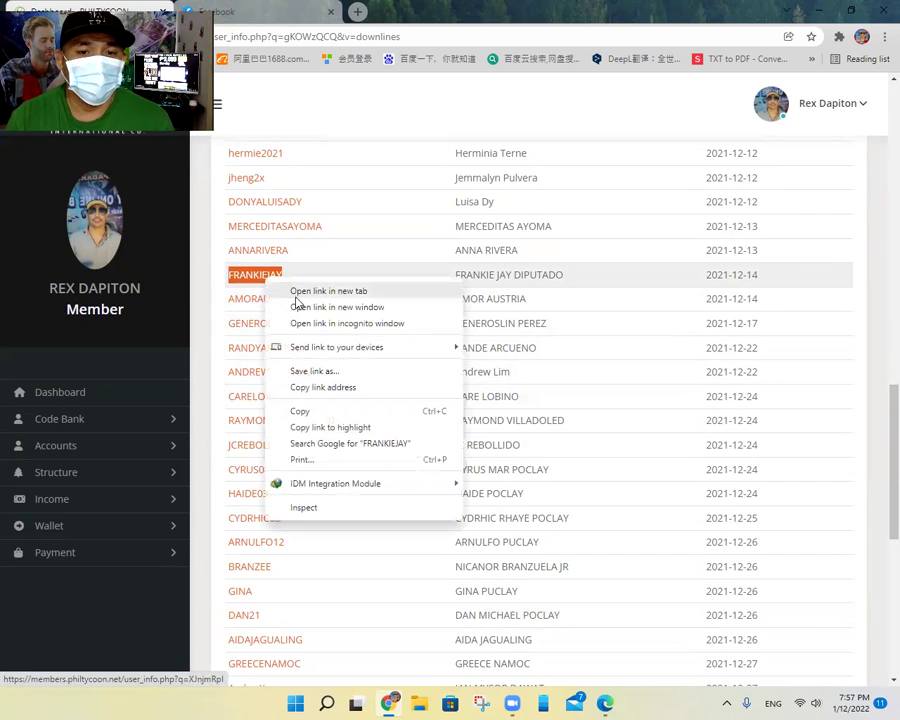
click(302, 412)
click(55, 420)
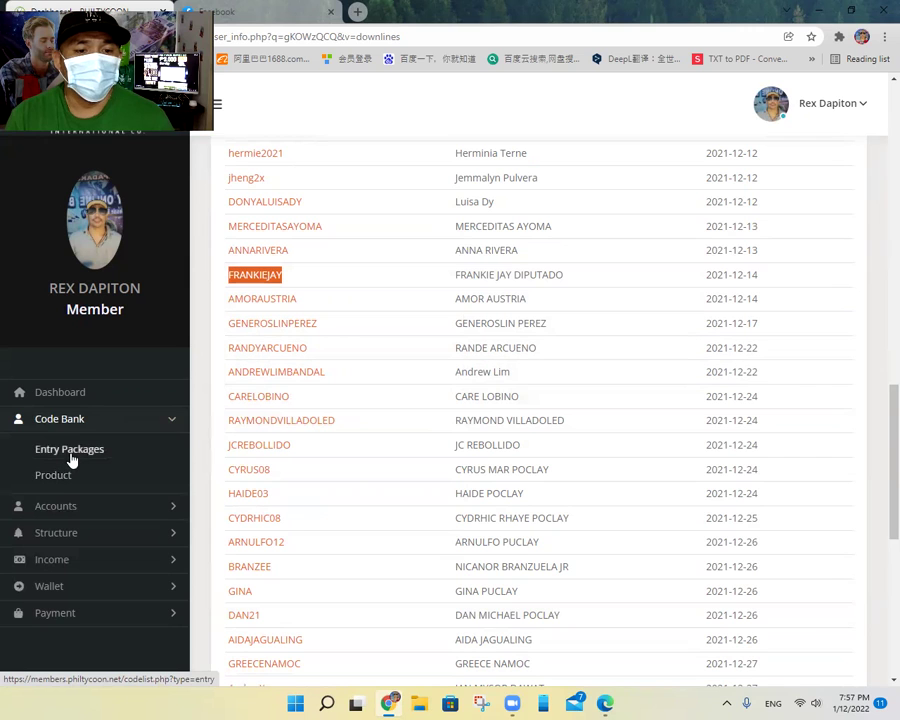
Step: Send the first Starter Package 01 entry code to the copied downline username and confirm the transfer
click(72, 451)
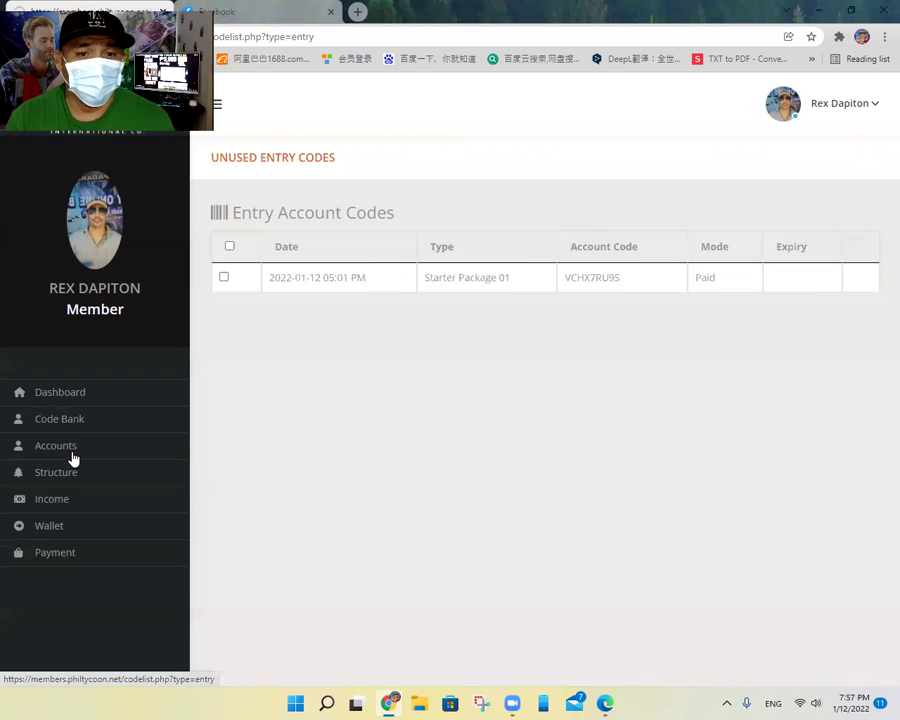
click(223, 295)
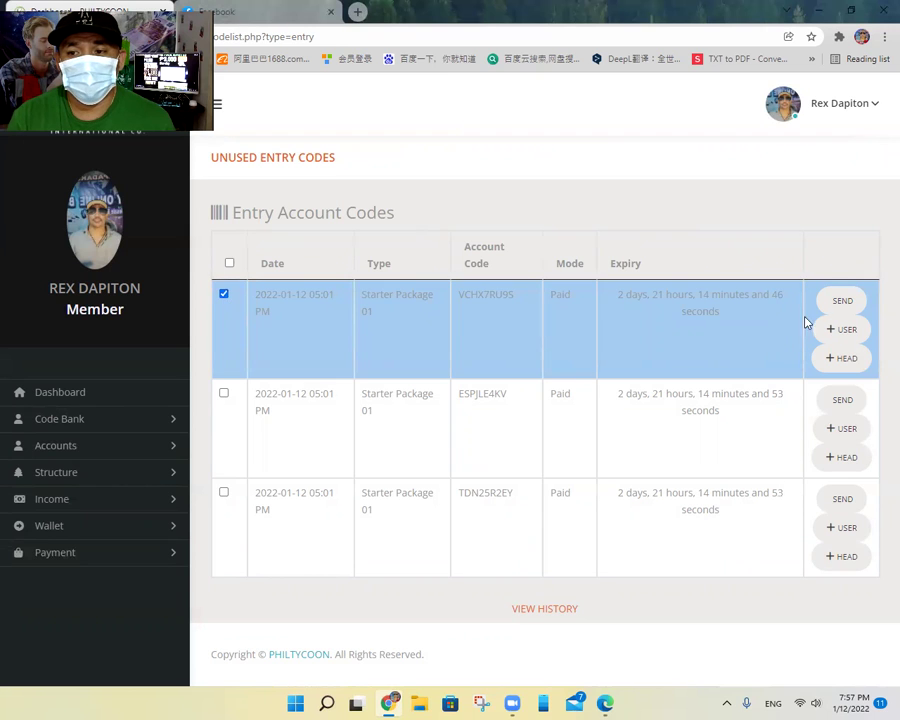
click(843, 300)
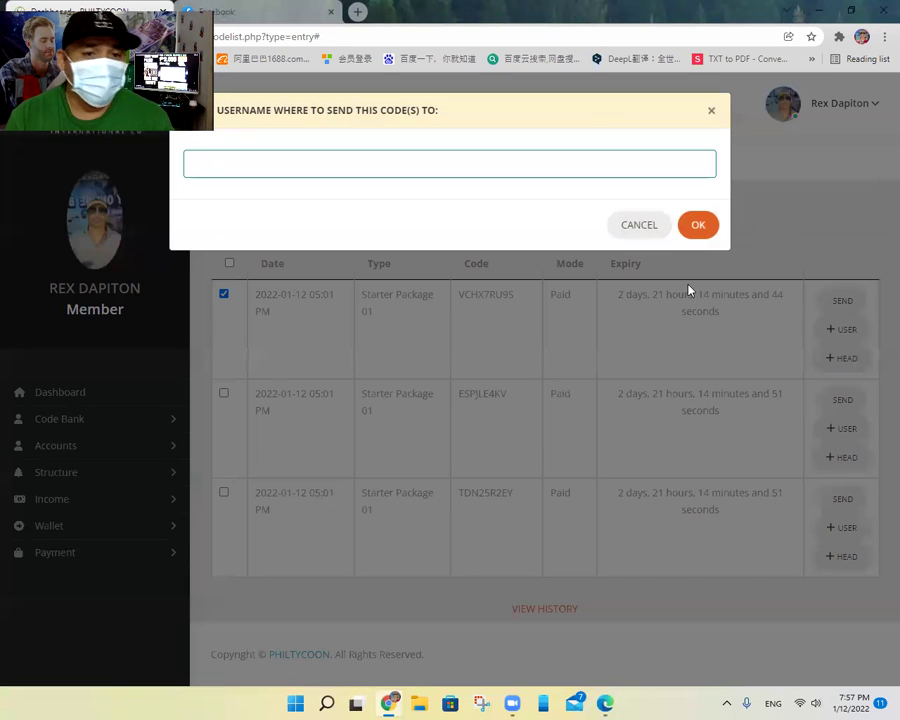
right_click(321, 172)
click(354, 277)
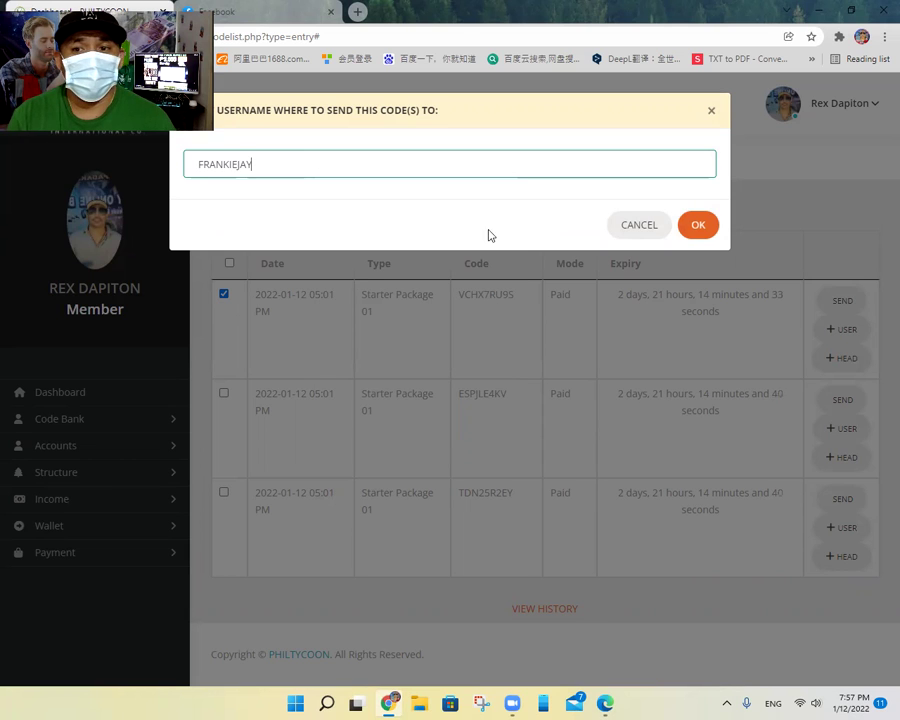
click(698, 226)
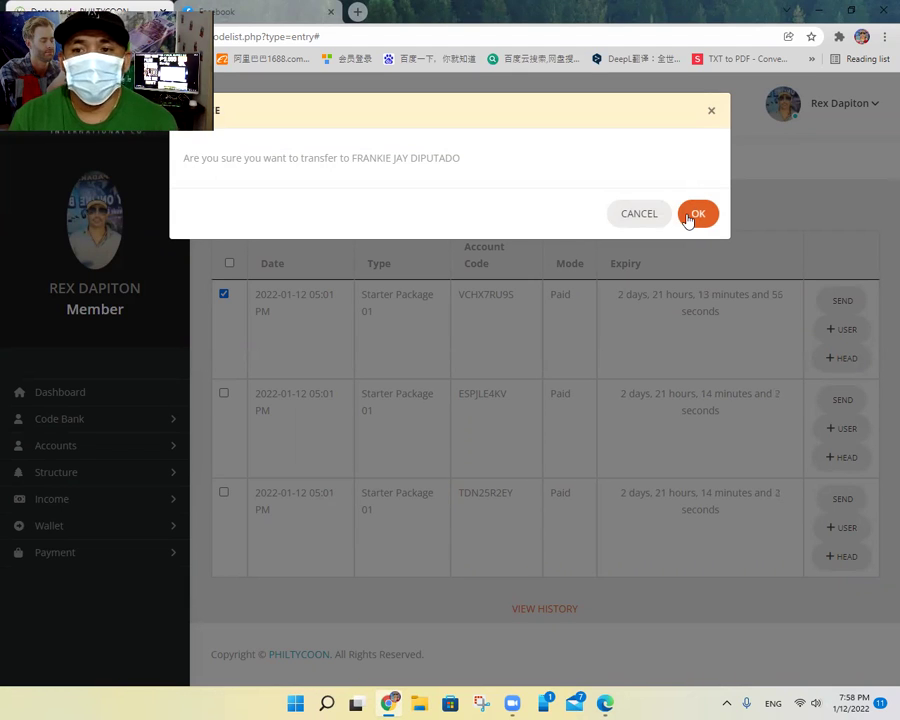
click(688, 216)
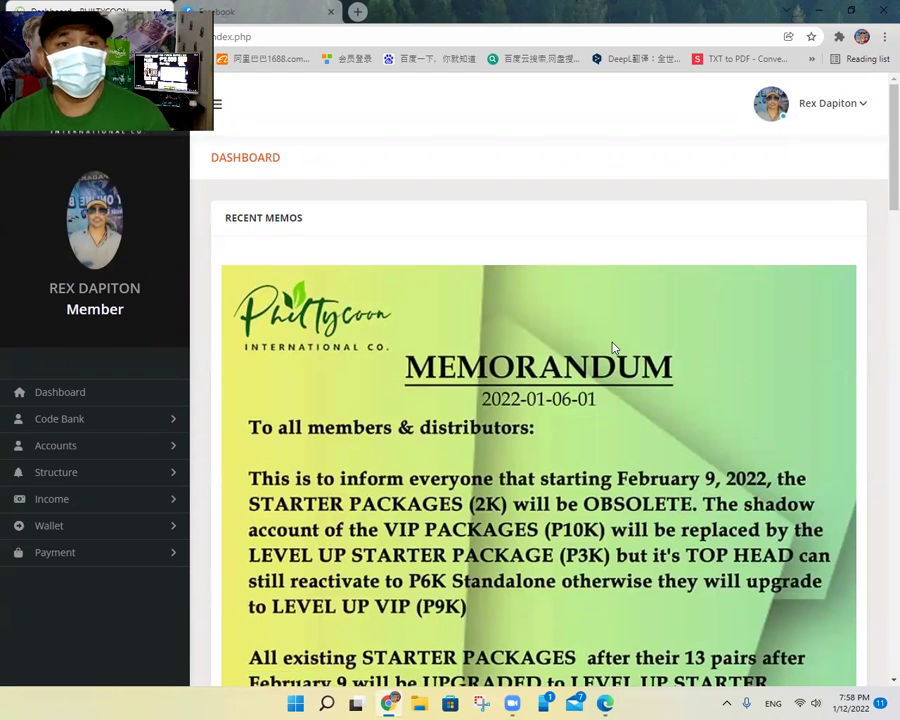
Step: Log out, then sign in with the pasted downline username
click(804, 108)
click(786, 184)
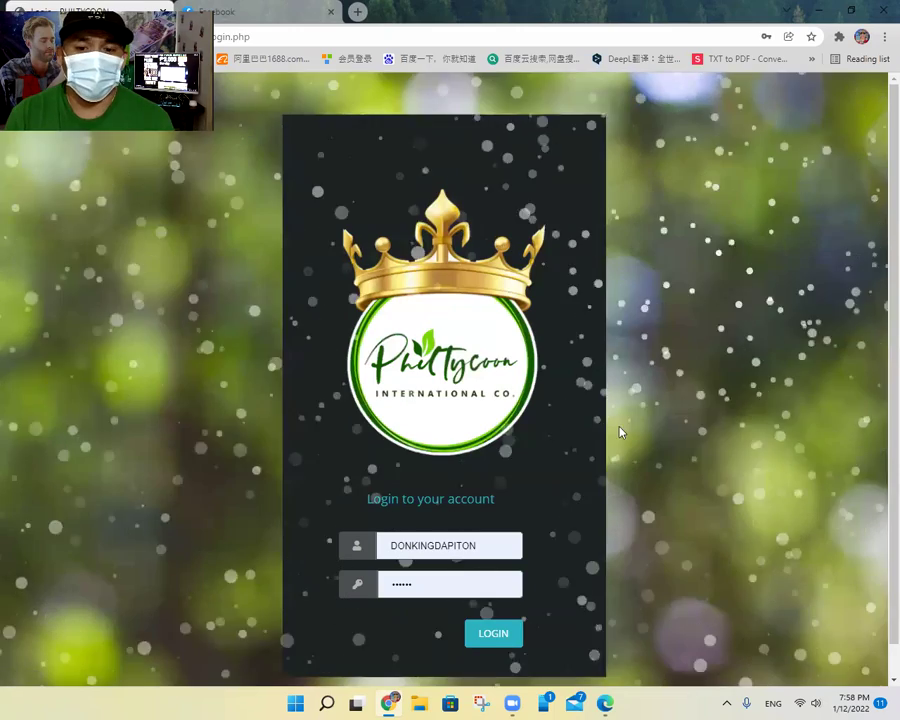
click(484, 543)
key(BackSpace)
key(BackSpace)
key(BackSpace)
key(BackSpace)
key(BackSpace)
key(BackSpace)
key(BackSpace)
key(BackSpace)
key(BackSpace)
key(BackSpace)
key(BackSpace)
key(BackSpace)
key(BackSpace)
key(BackSpace)
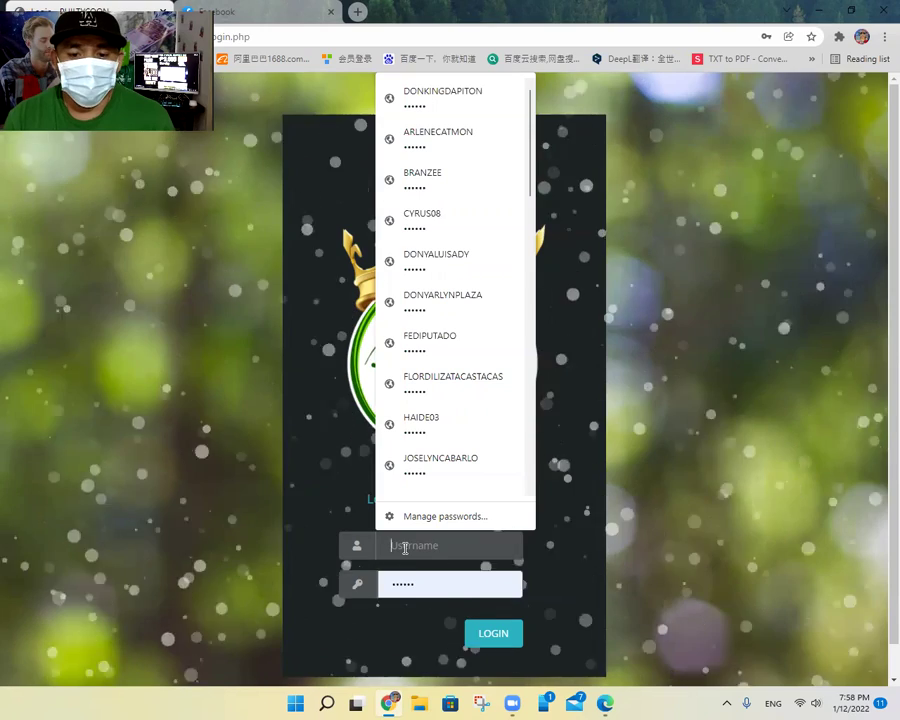
right_click(403, 546)
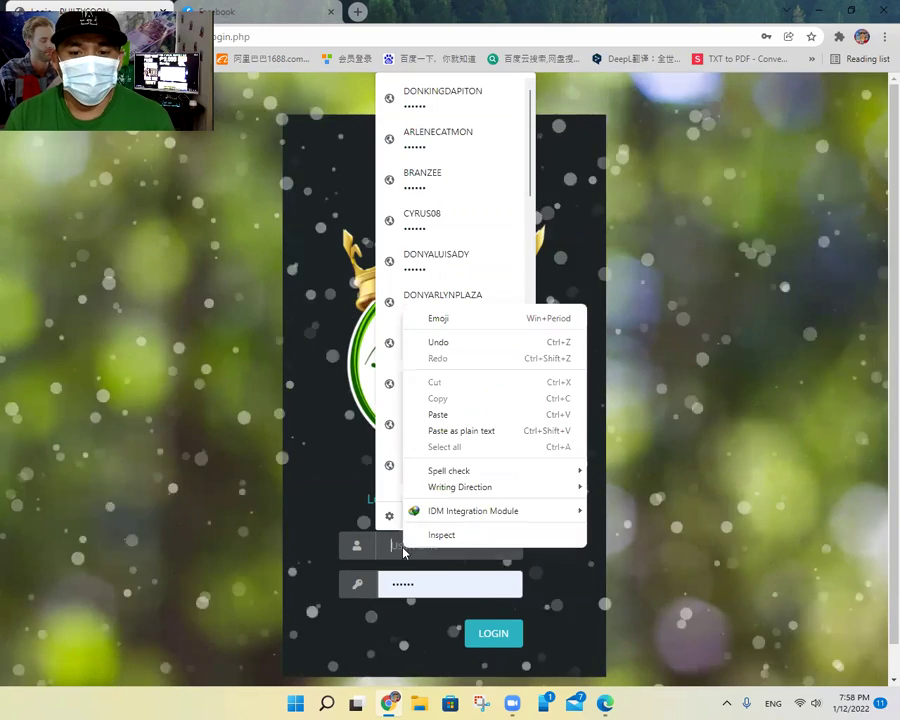
click(447, 416)
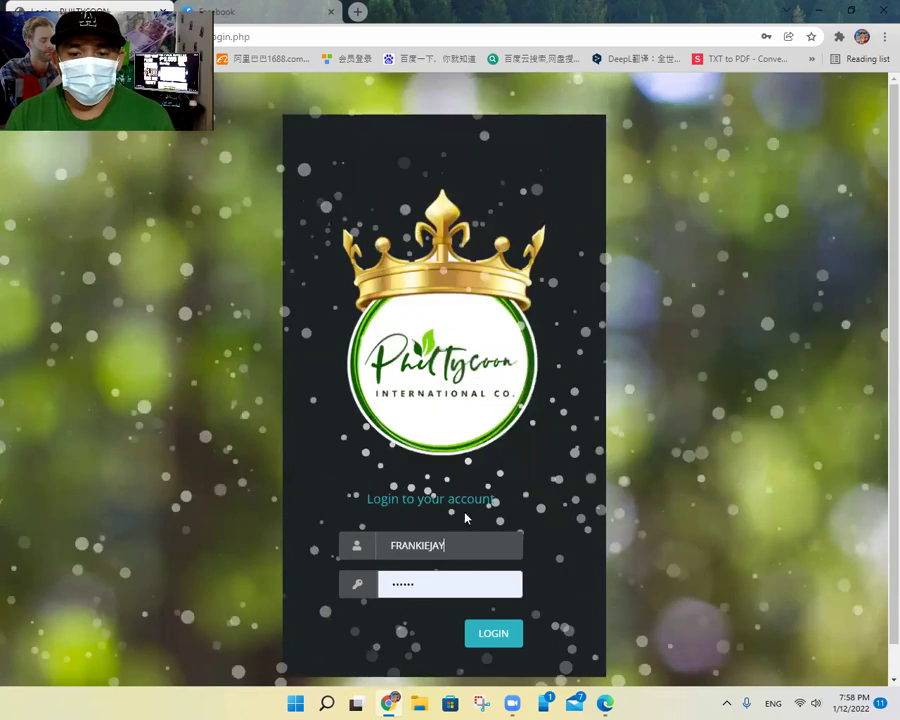
click(481, 631)
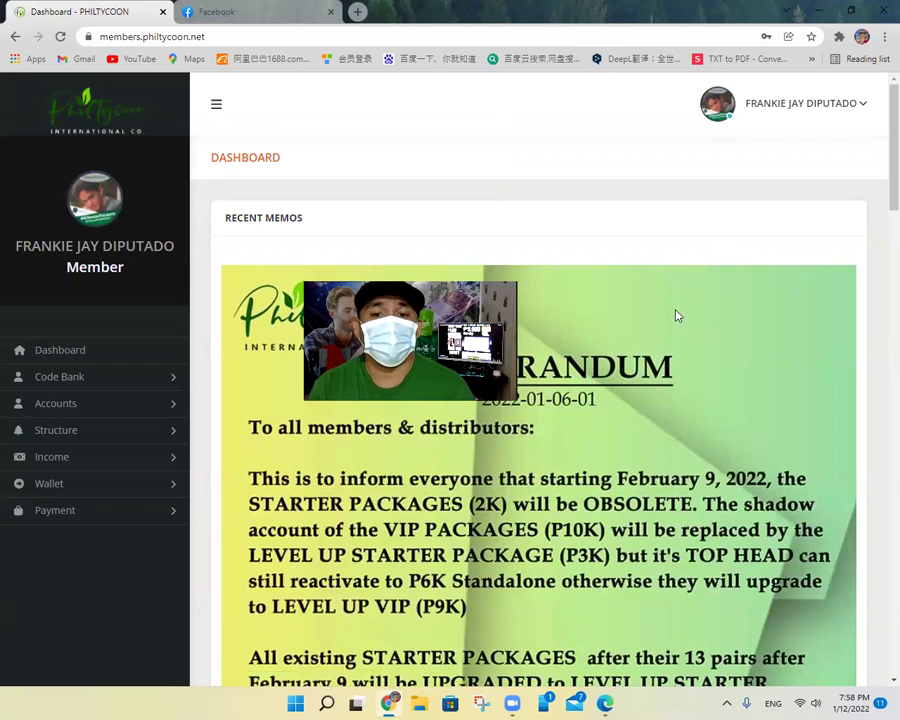
Step: View the unused entry code under Code Bank, then open the Structure > Binary tree
click(64, 380)
click(91, 412)
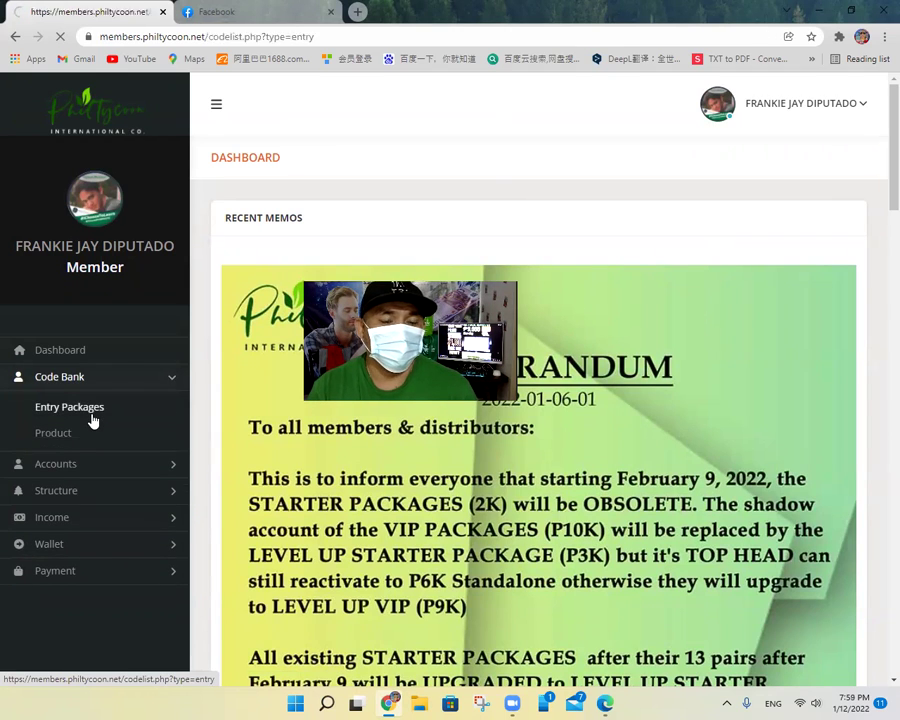
drag(386, 426, 384, 512)
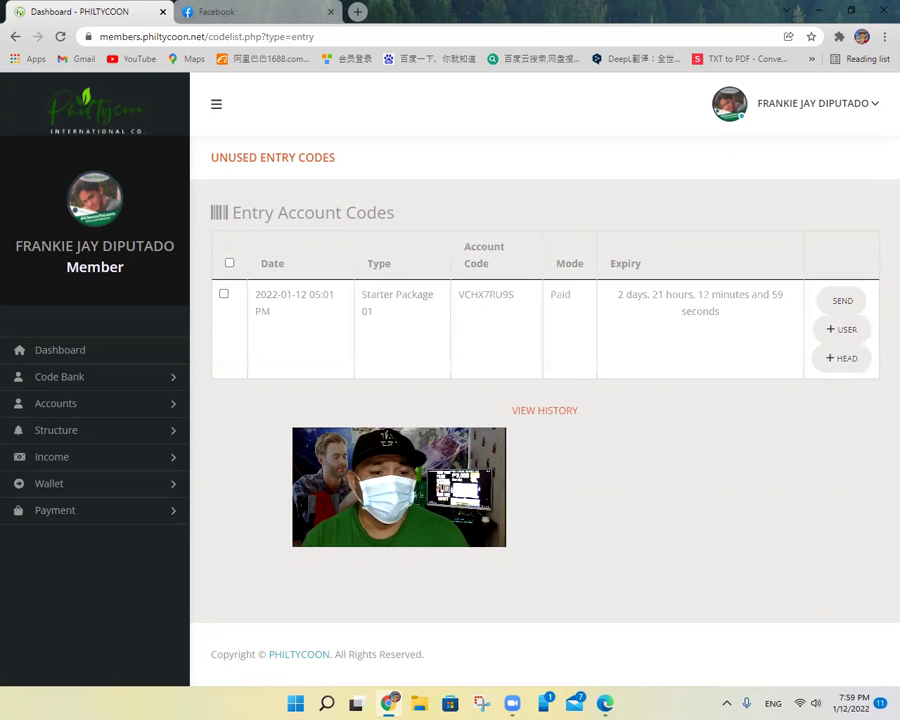
click(88, 436)
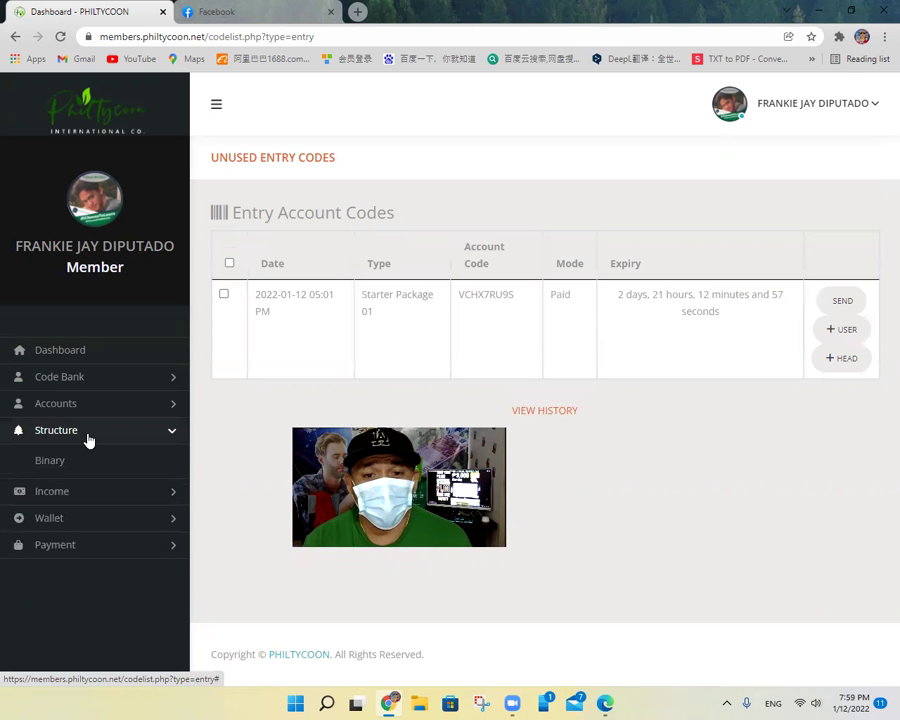
click(52, 461)
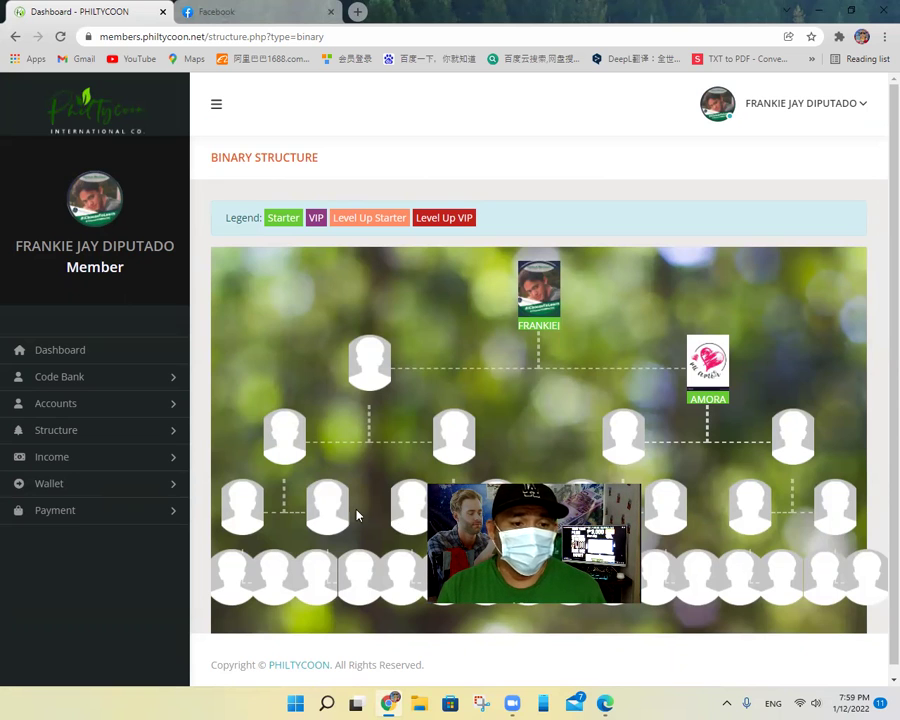
Step: Open Add Downline, keep Extreme Left placement, and insert the entry code's account number and pin
click(76, 405)
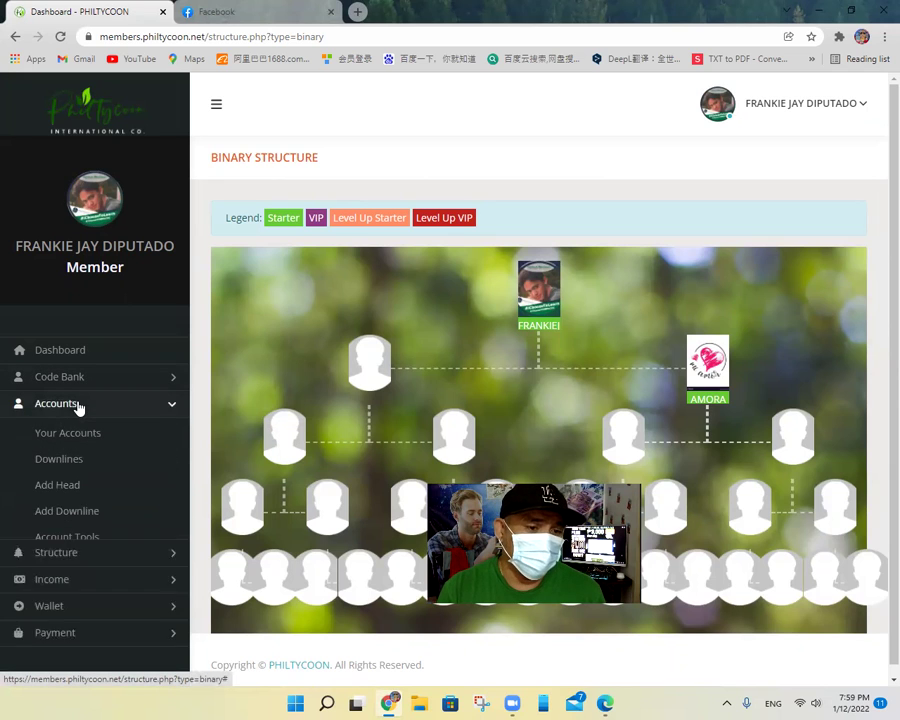
click(80, 515)
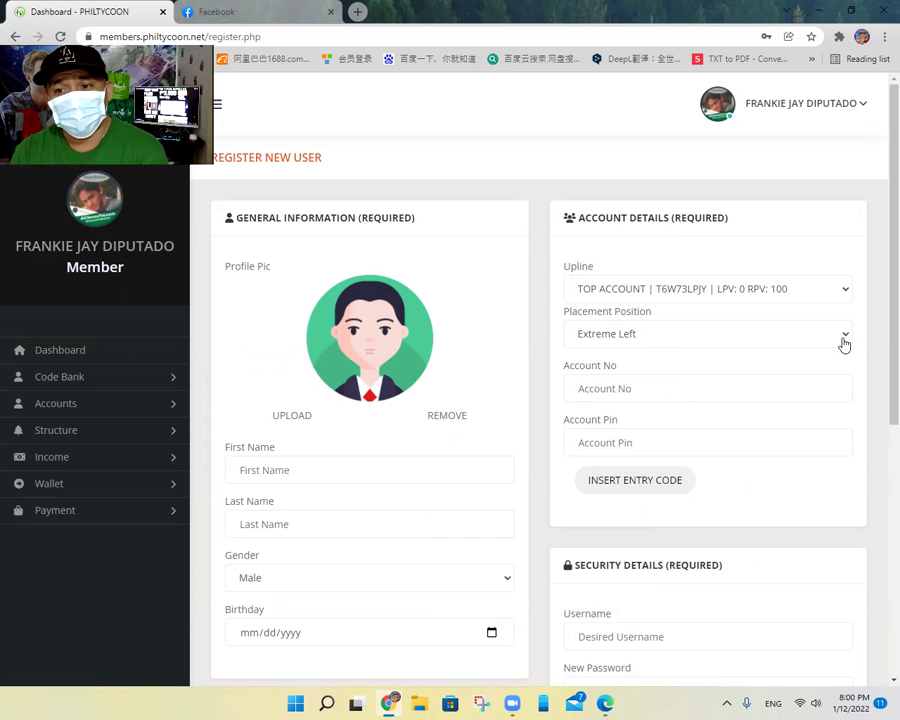
click(843, 342)
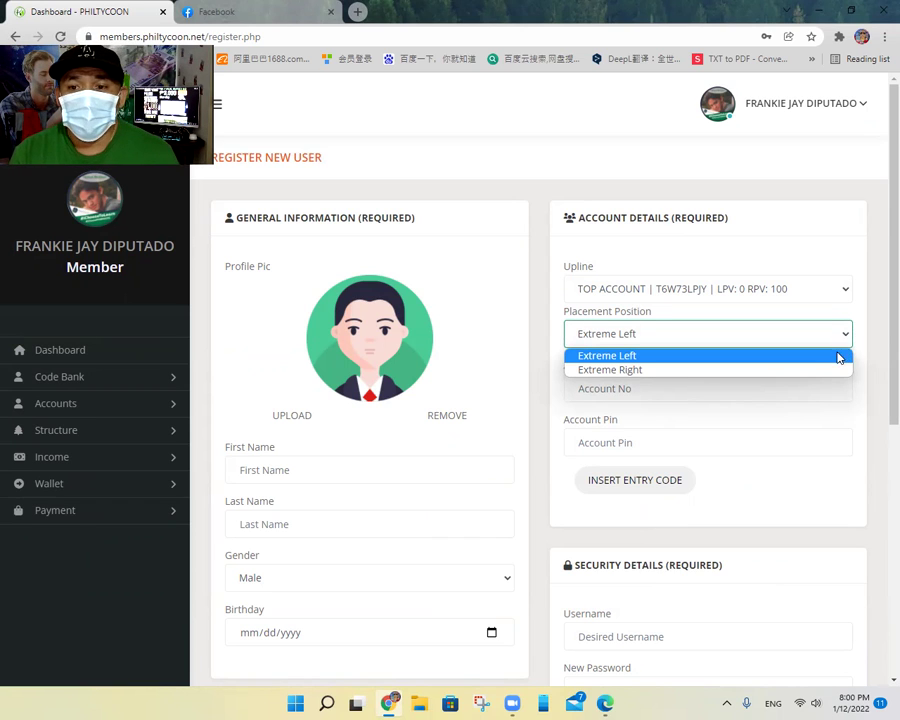
click(630, 360)
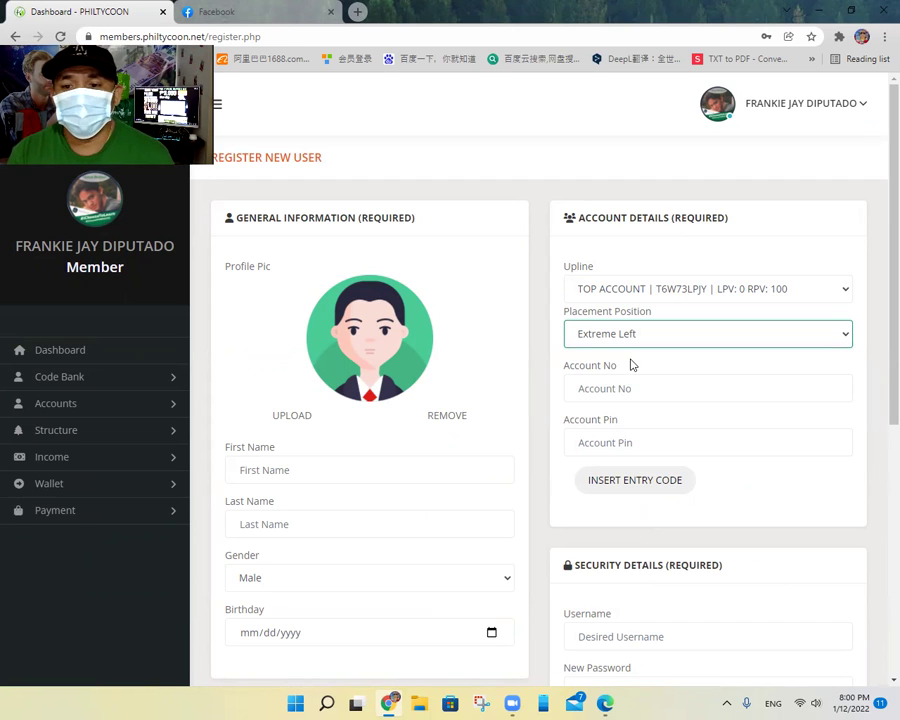
click(631, 484)
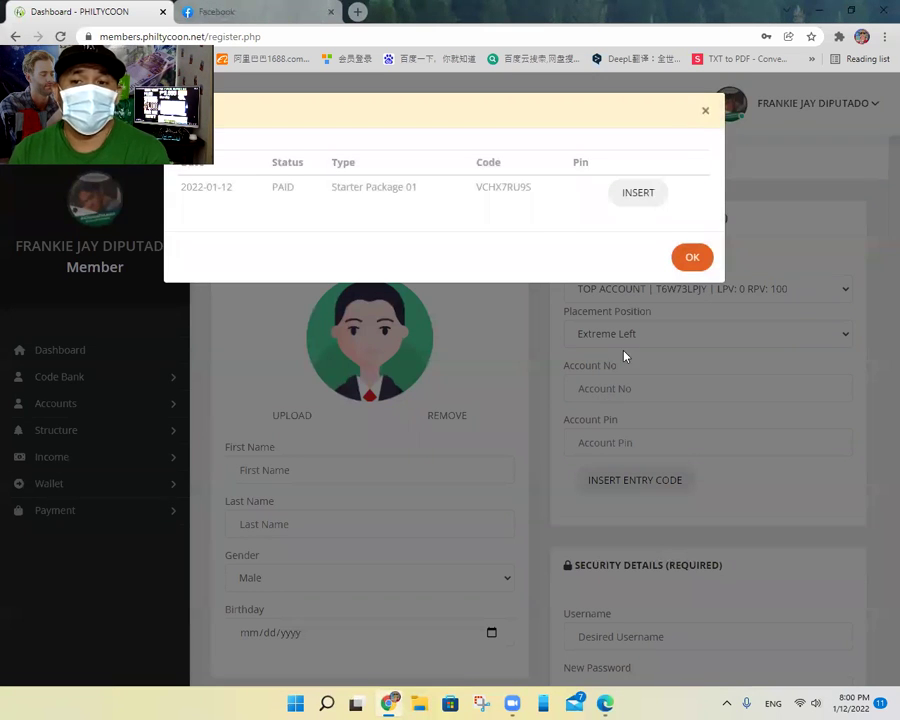
click(637, 195)
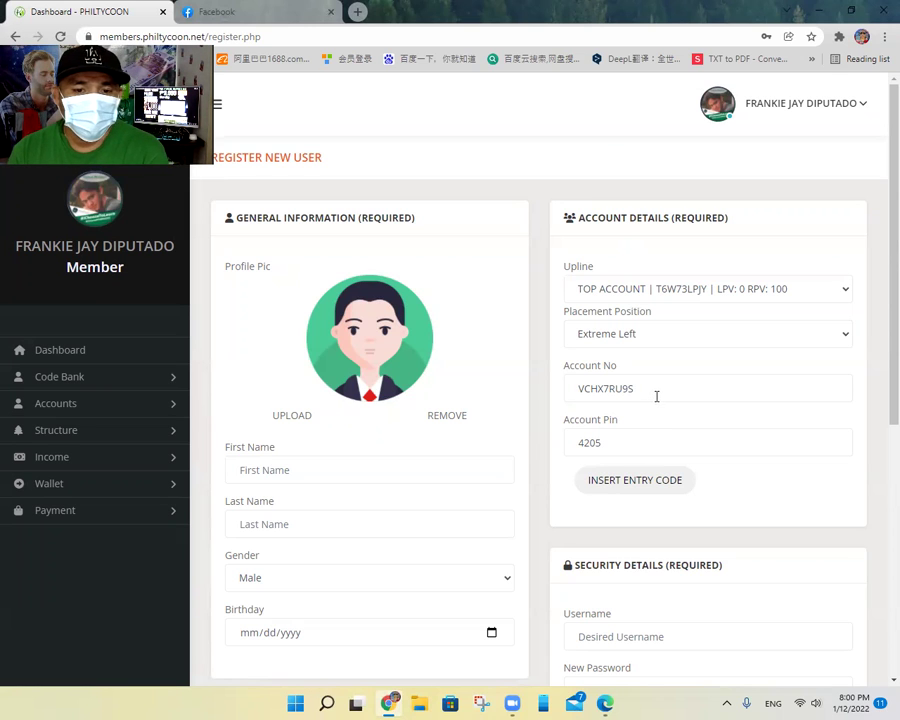
click(406, 466)
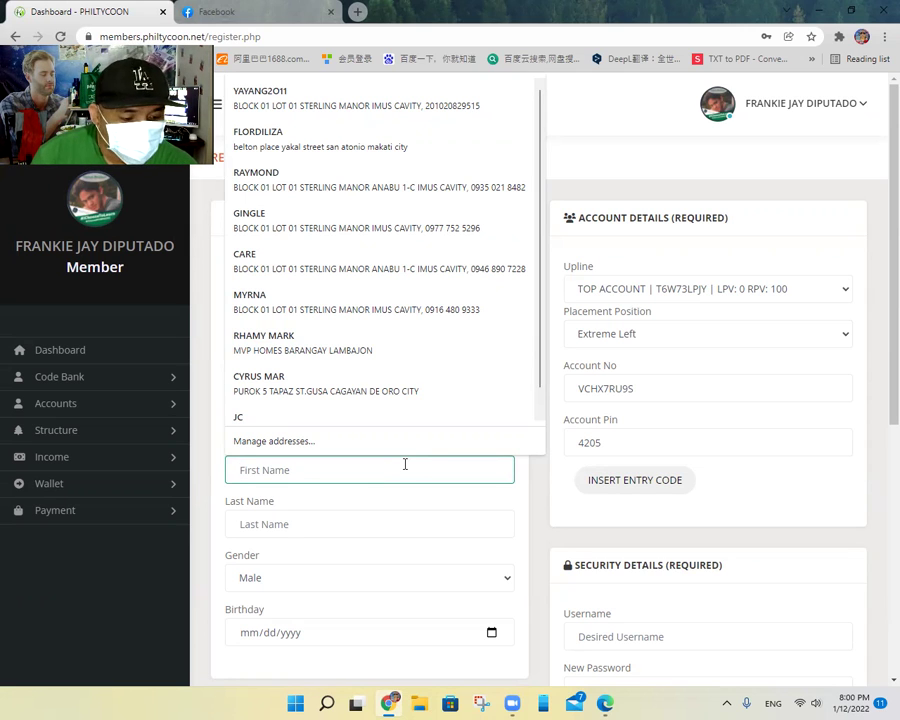
Step: Enter the new member's first and last name and choose Female as gender
key(BackSpace)
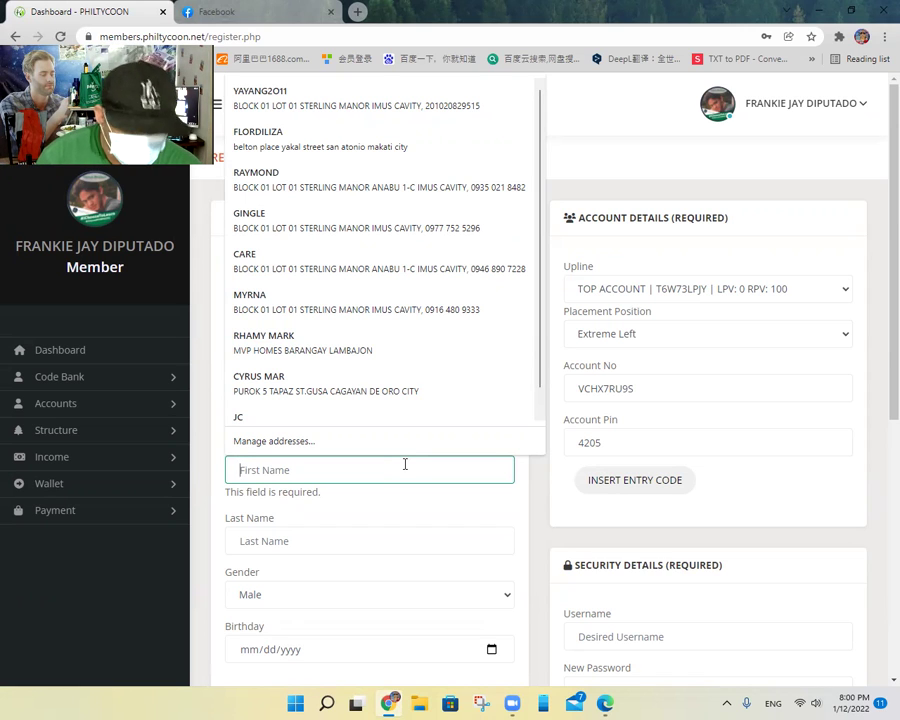
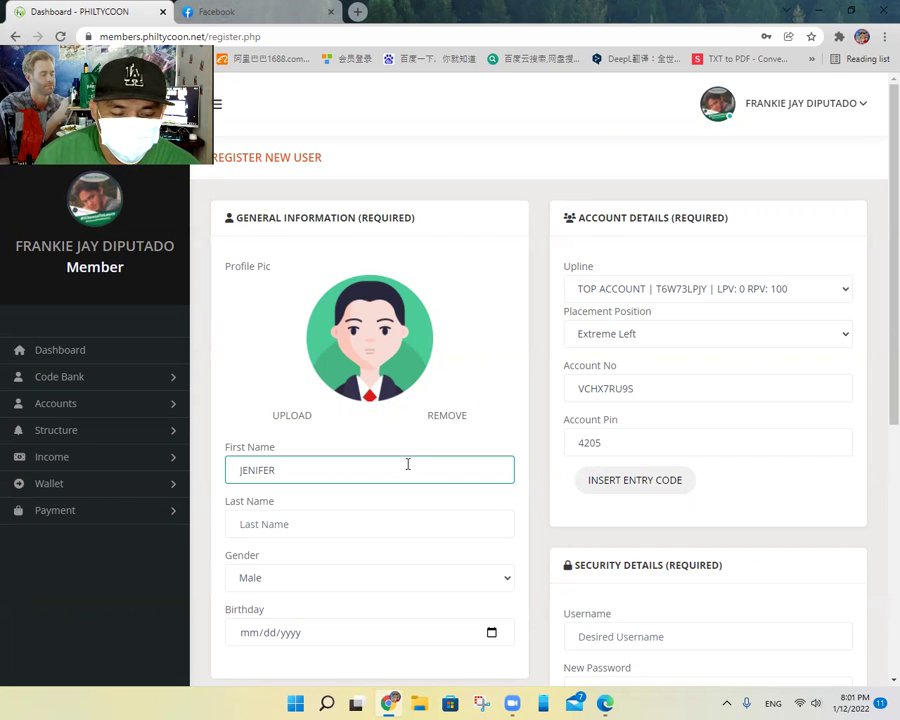
click(283, 524)
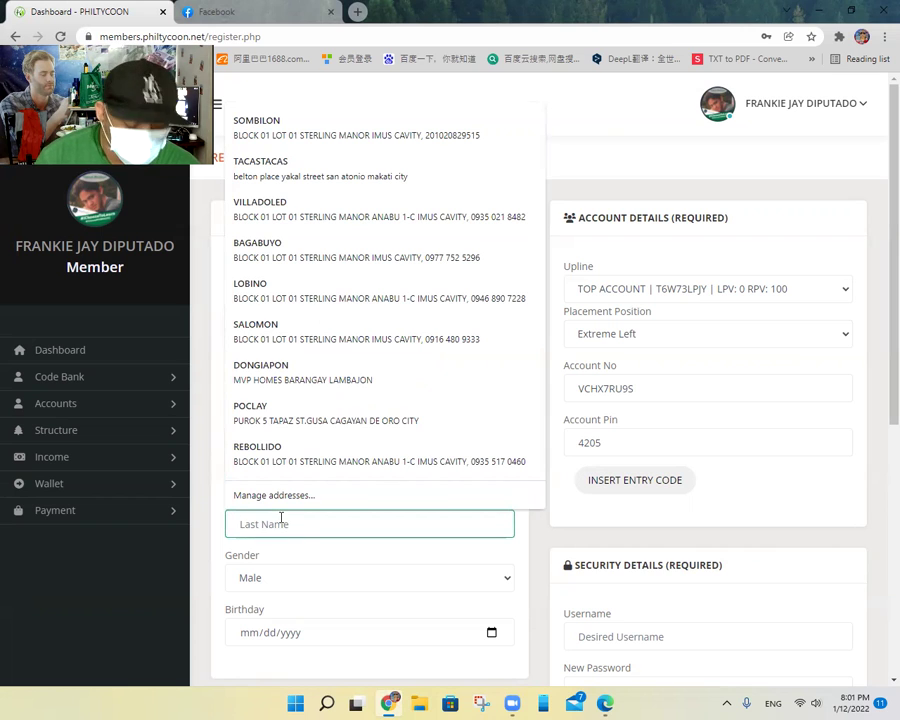
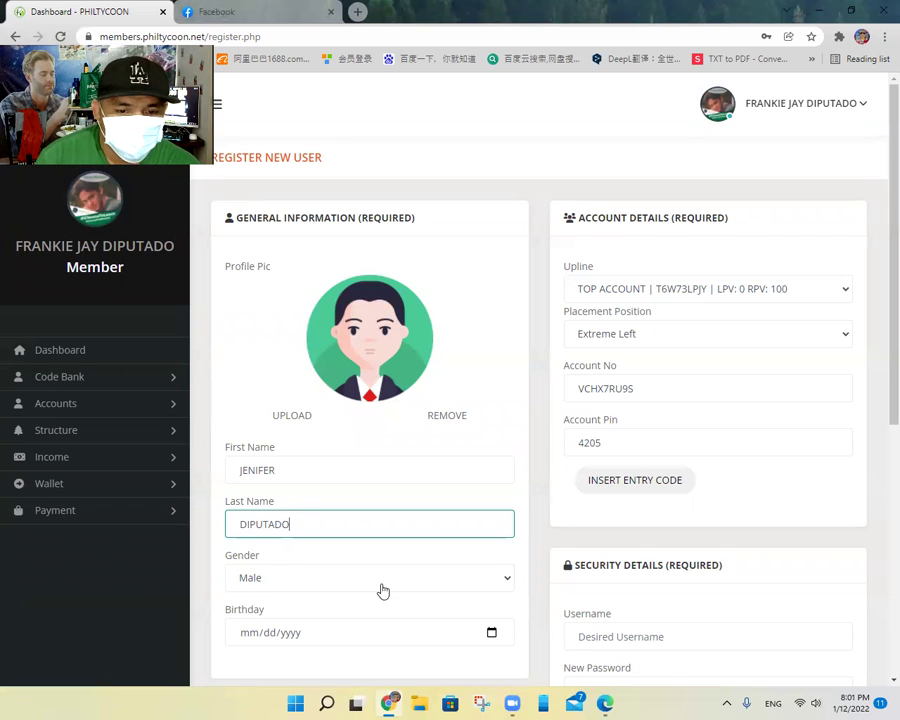
click(506, 581)
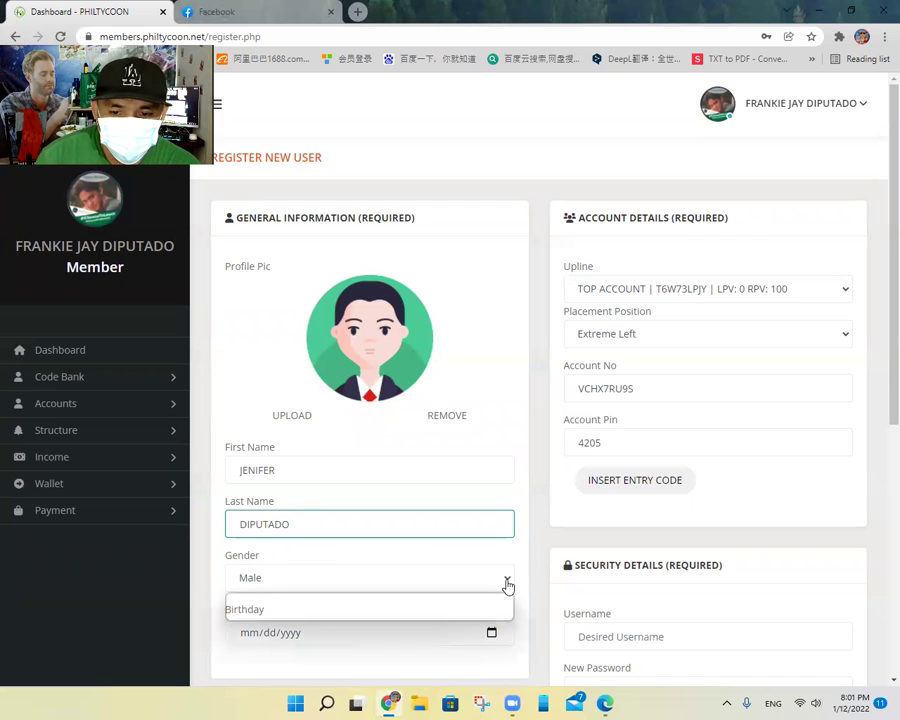
click(316, 614)
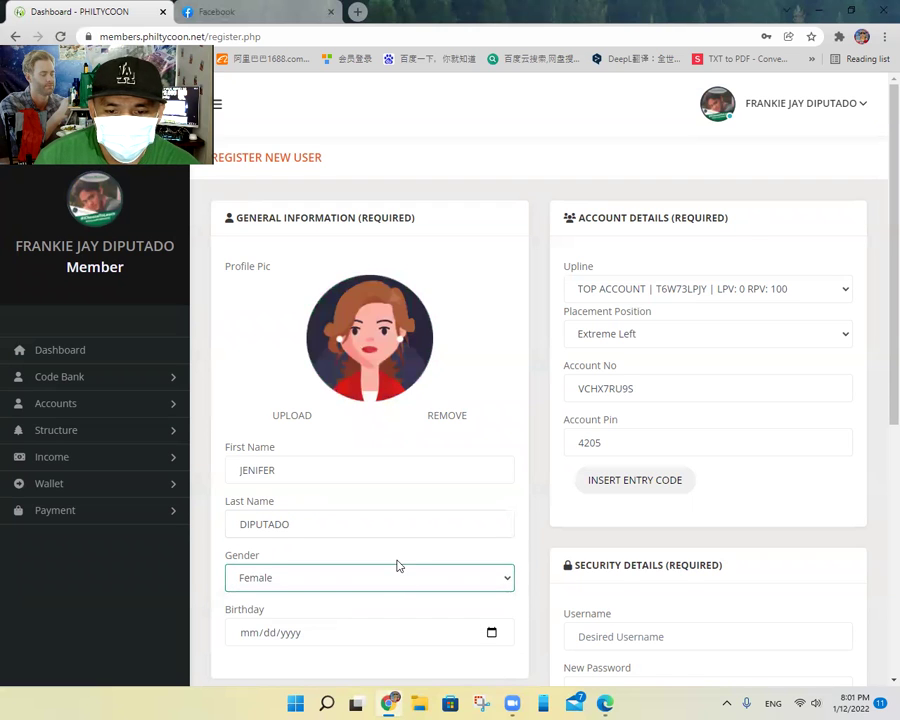
scroll(397, 566, down, 2)
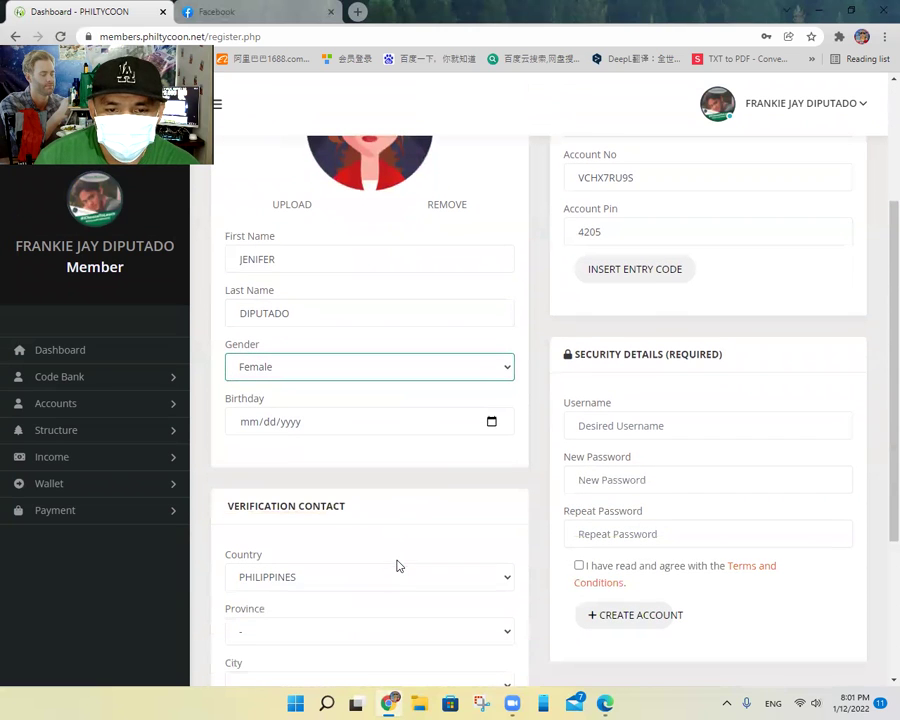
Step: Pick year 1975, January, day 25 in the Birthday calendar
click(489, 423)
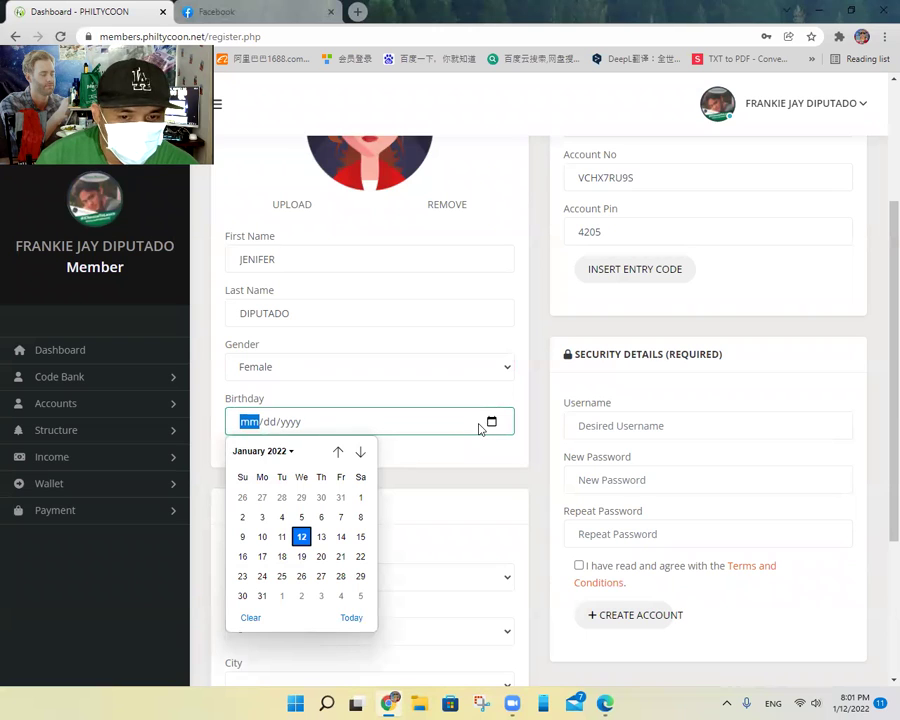
click(290, 452)
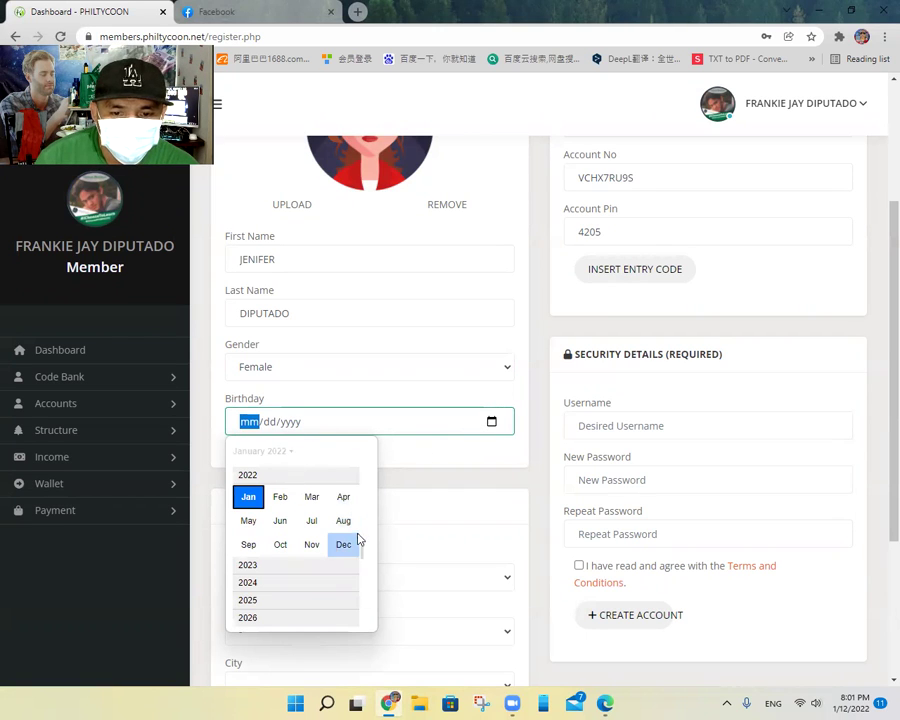
drag(364, 559, 367, 517)
scroll(366, 495, up, 10)
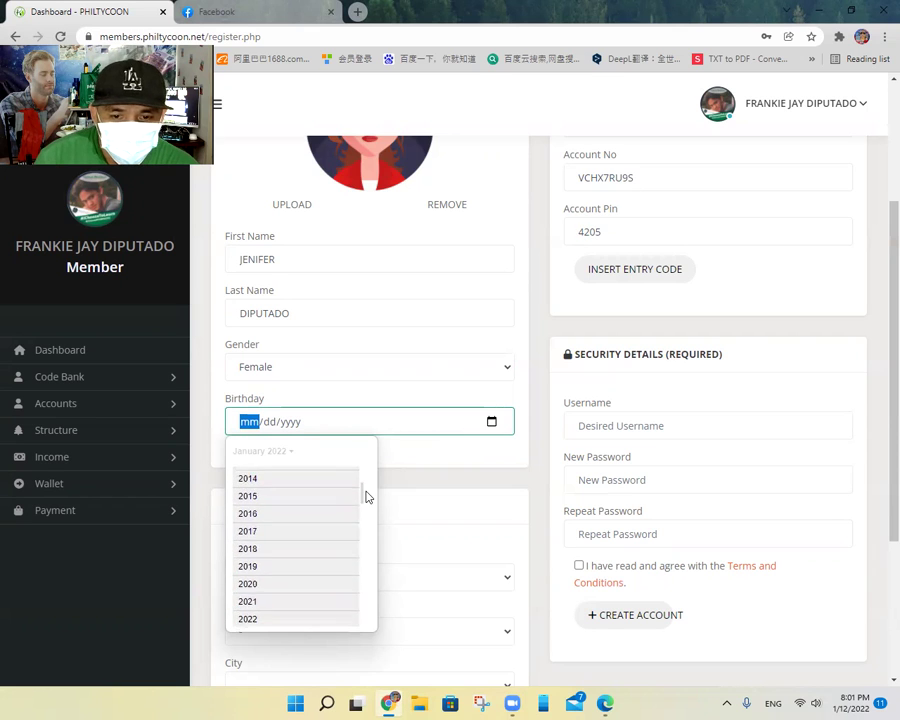
scroll(366, 489, up, 8)
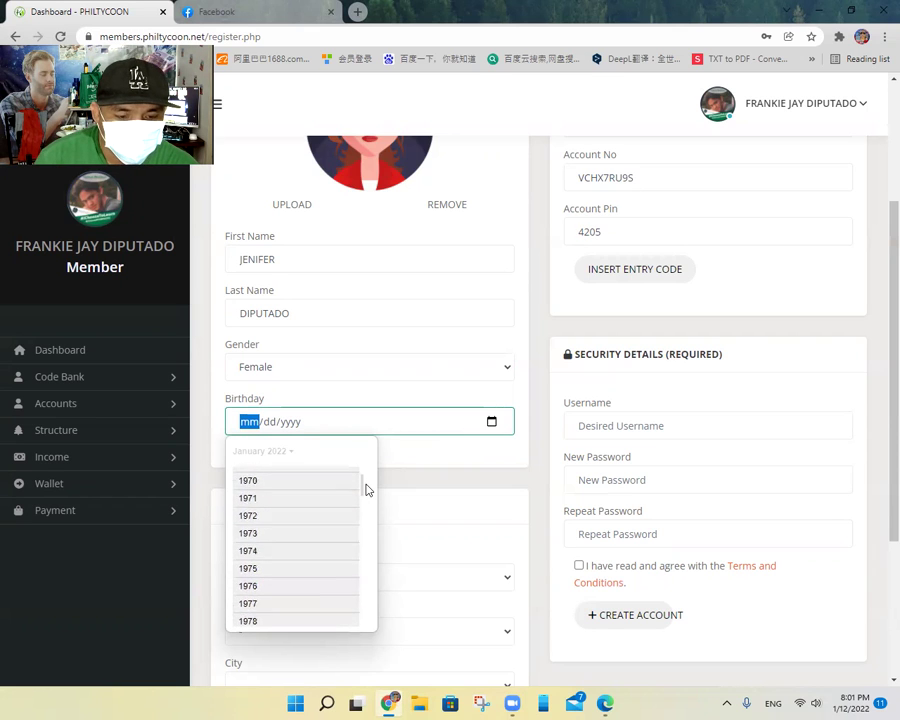
scroll(317, 511, down, 3)
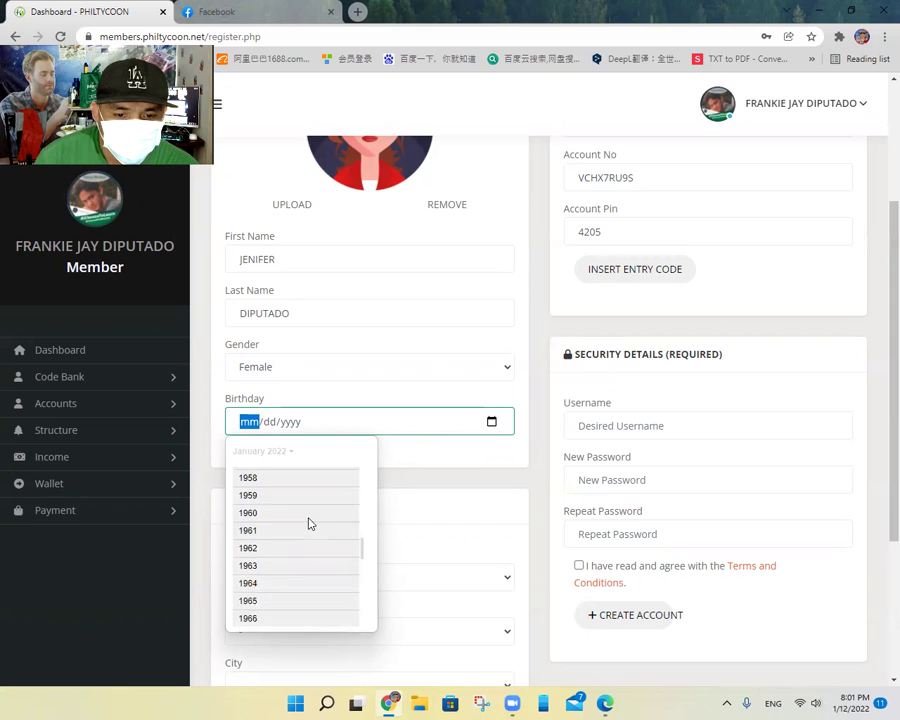
scroll(297, 563, down, 3)
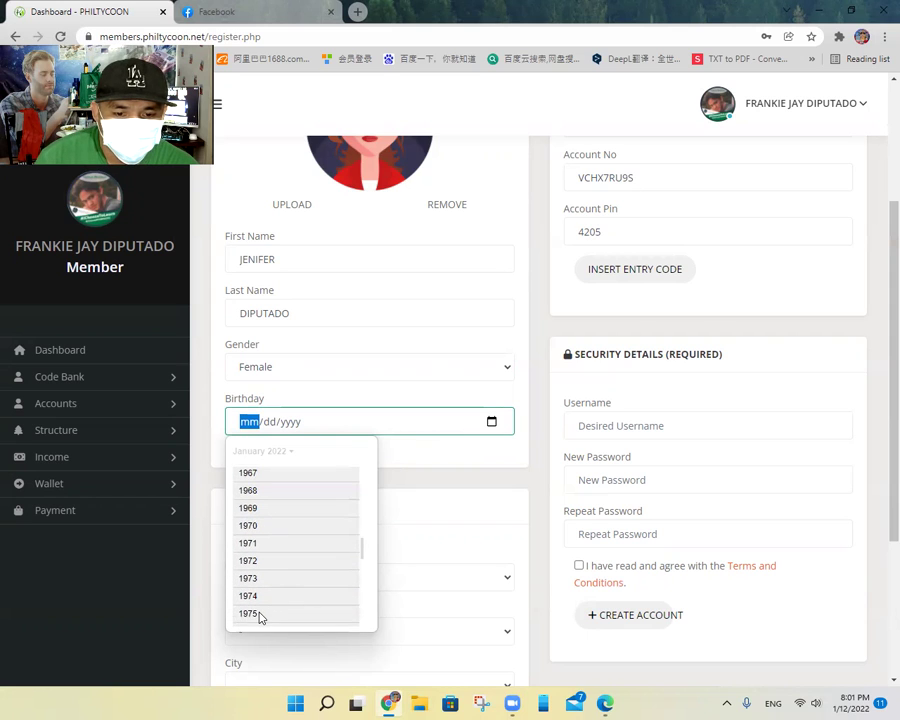
click(259, 614)
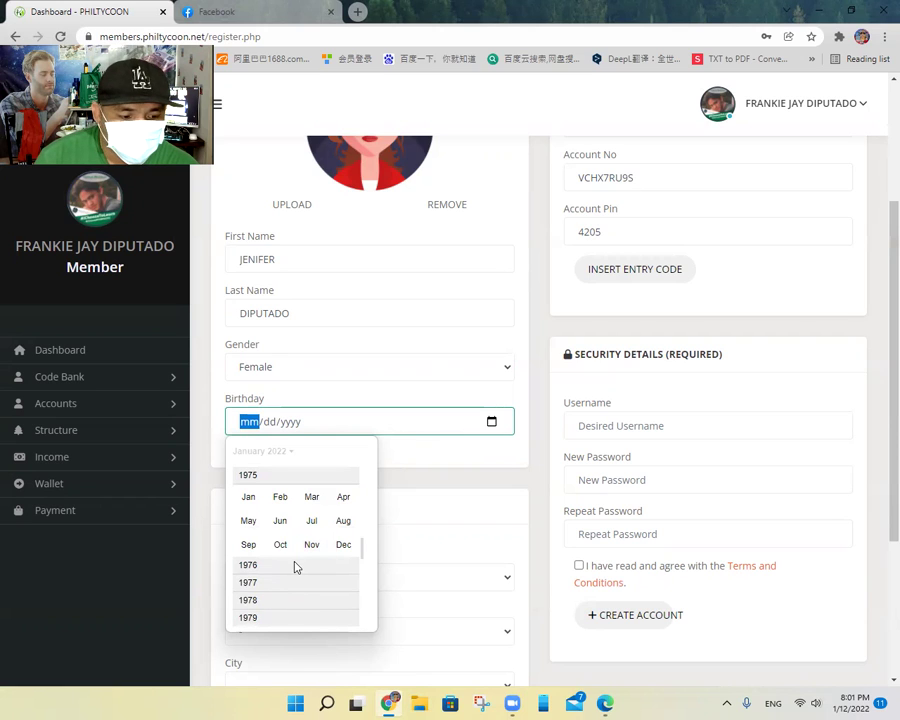
click(249, 497)
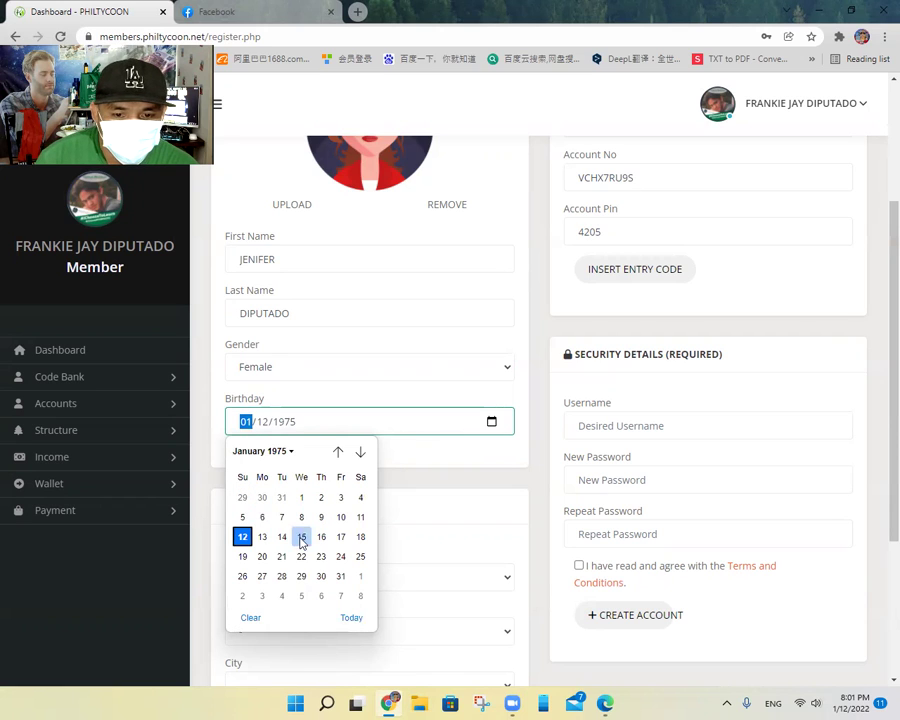
click(361, 563)
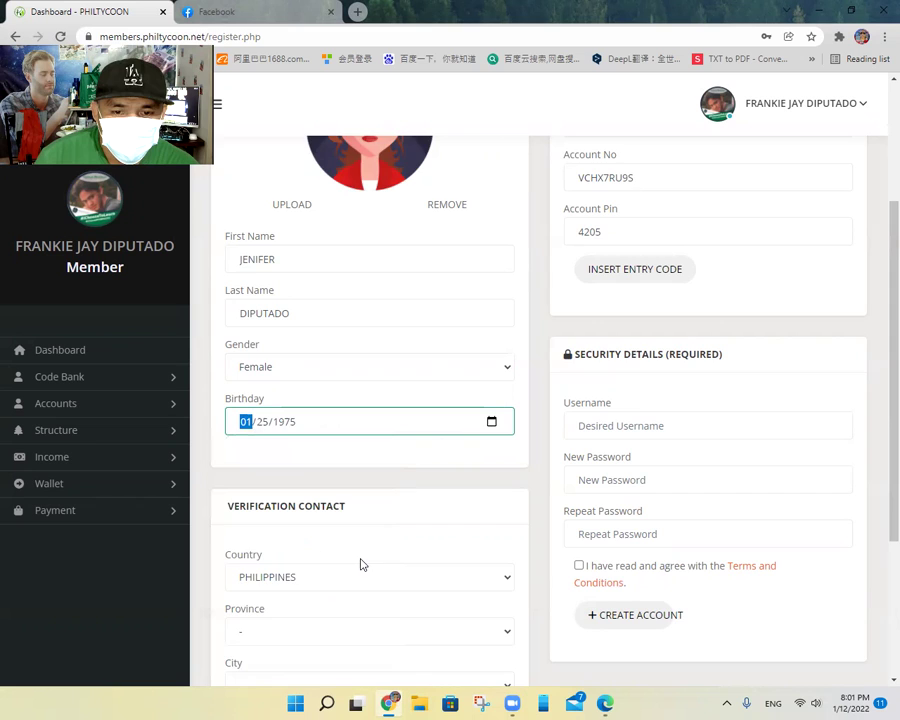
scroll(400, 530, down, 2)
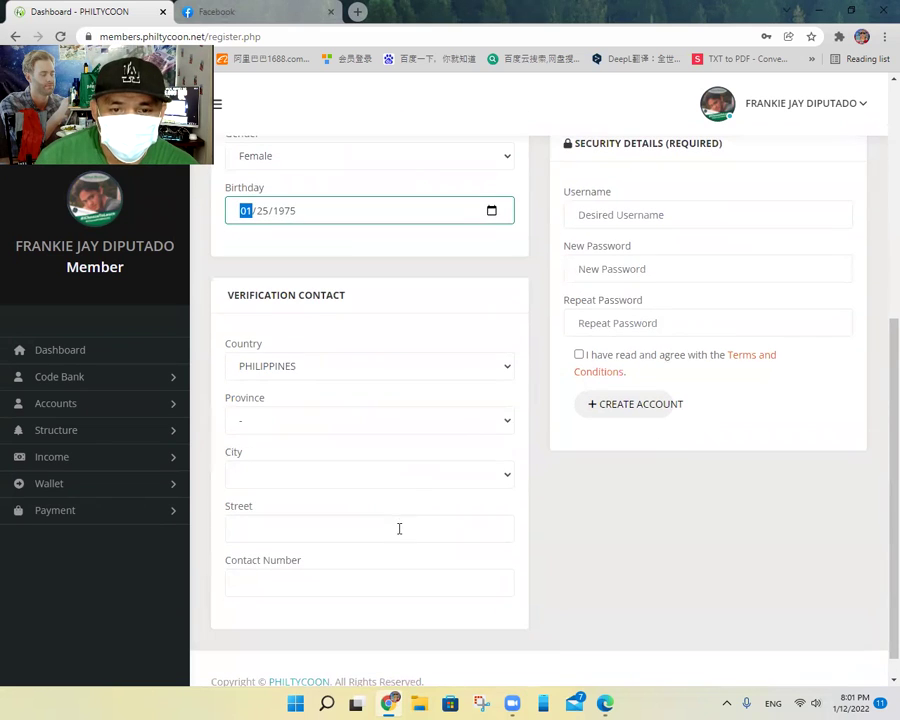
Step: Set the verification contact's province to MISAMIS ORIENTAL
click(500, 425)
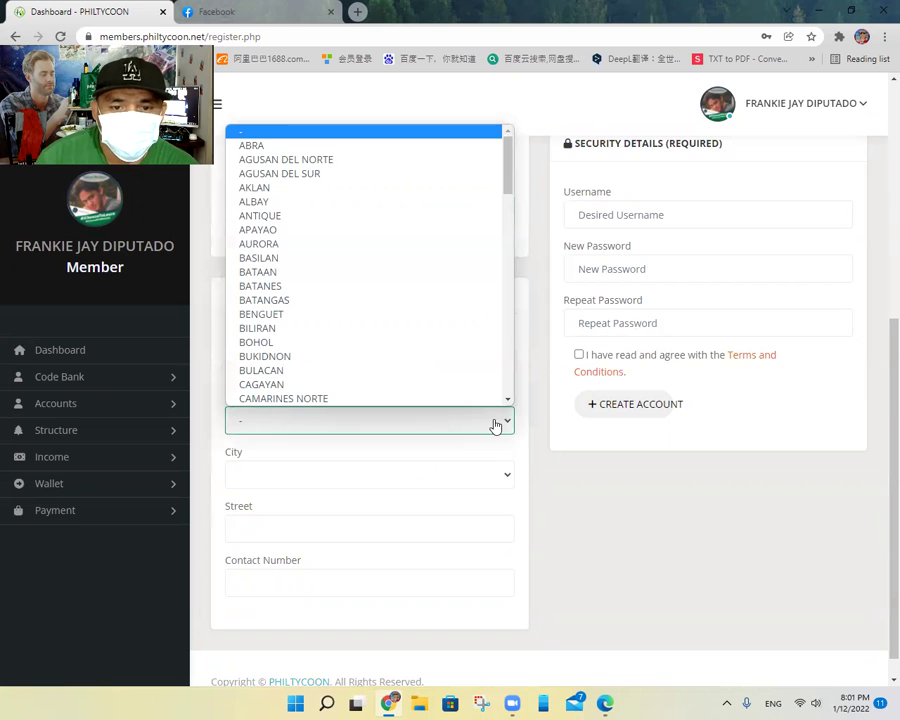
scroll(455, 400, down, 1)
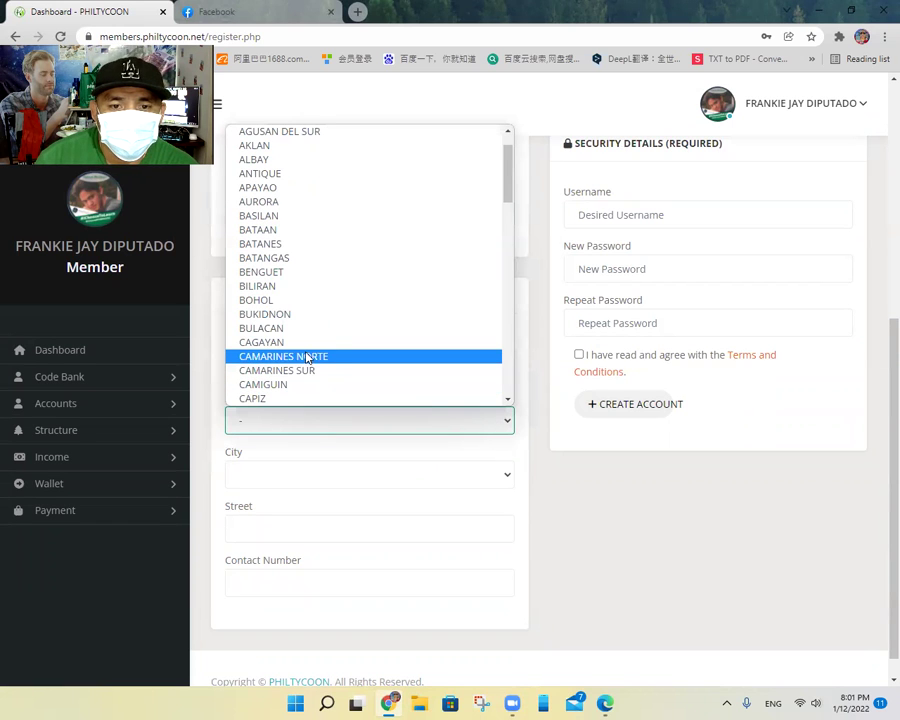
scroll(307, 343, down, 3)
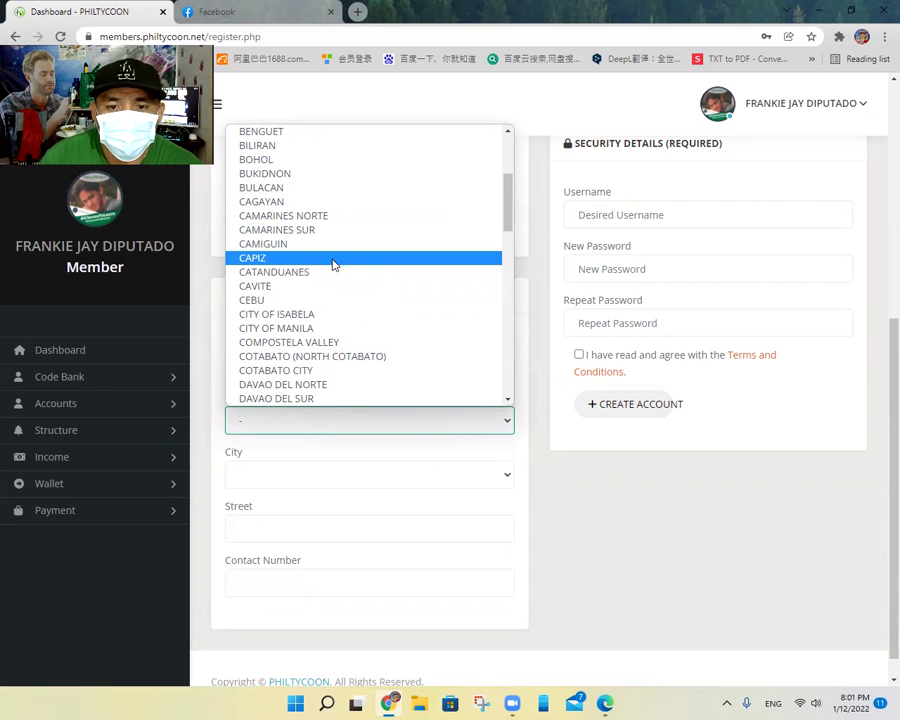
scroll(334, 270, down, 3)
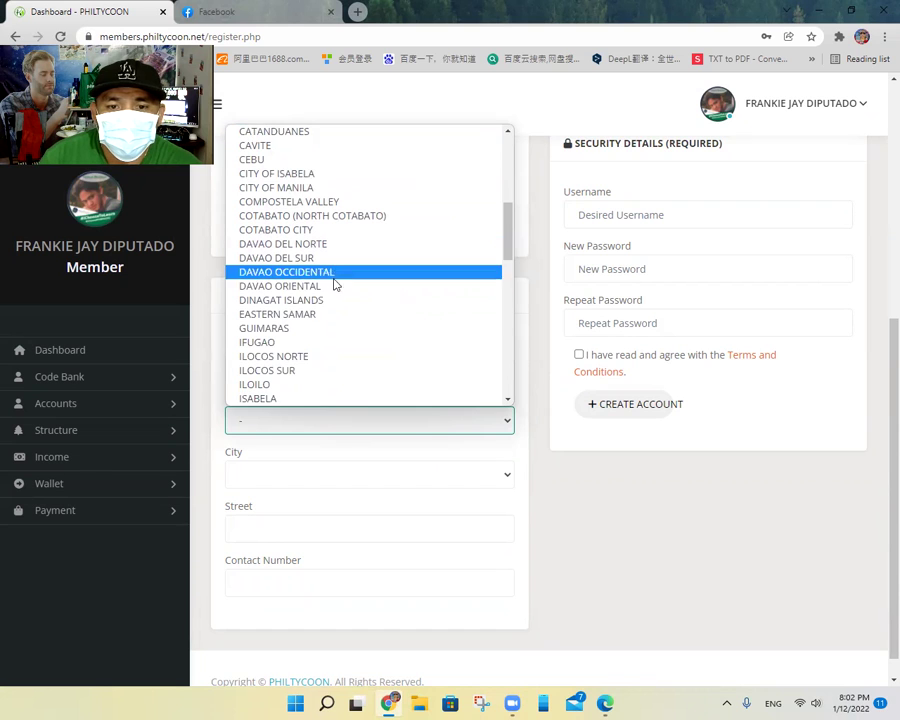
scroll(404, 328, up, 7)
click(504, 426)
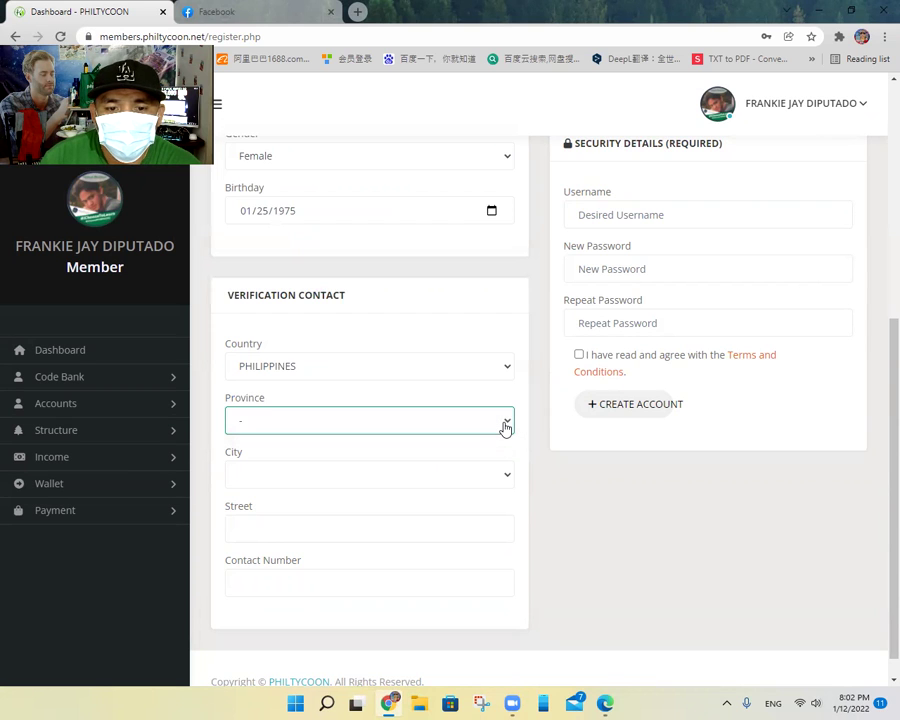
click(505, 427)
scroll(400, 330, down, 20)
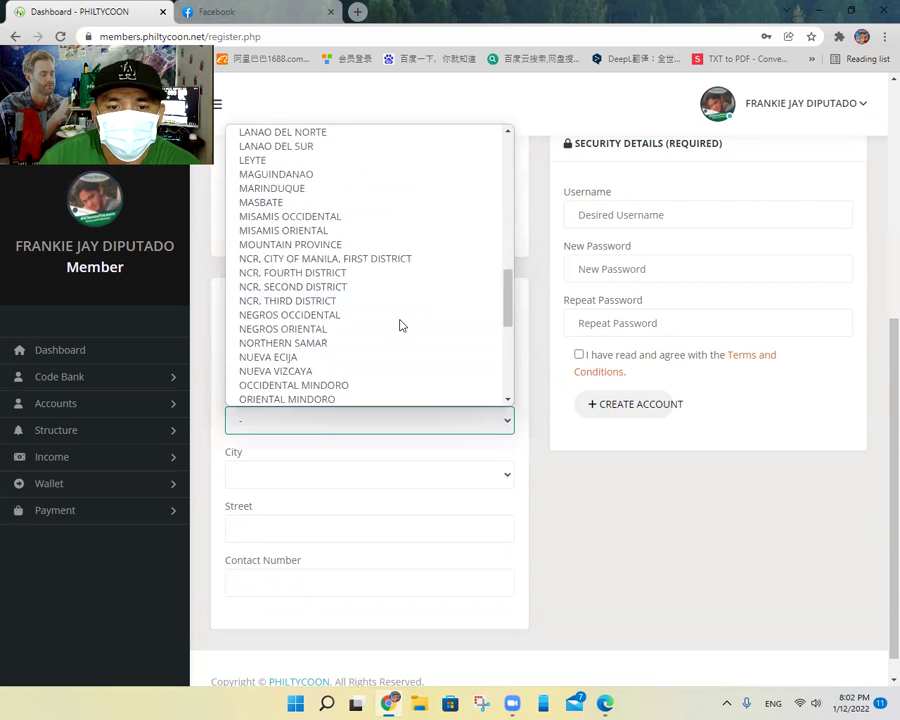
scroll(400, 325, up, 7)
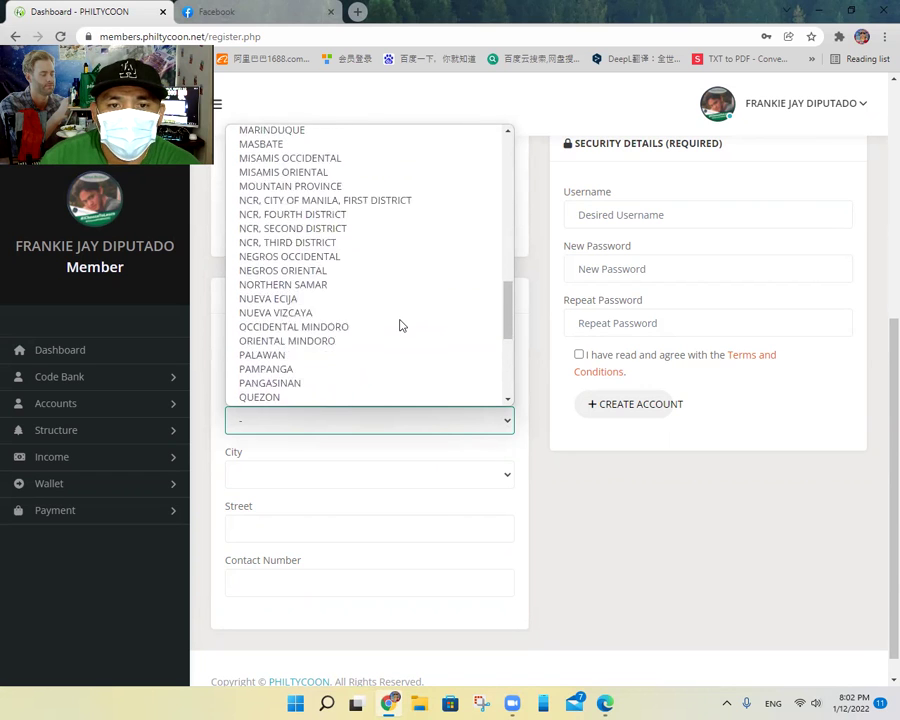
scroll(400, 324, up, 3)
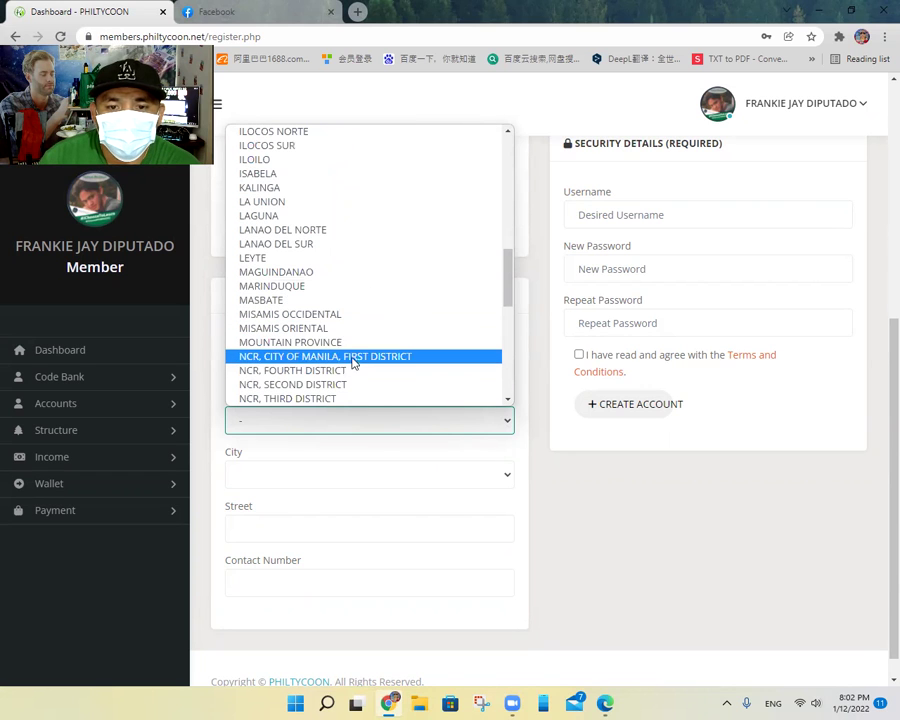
click(351, 330)
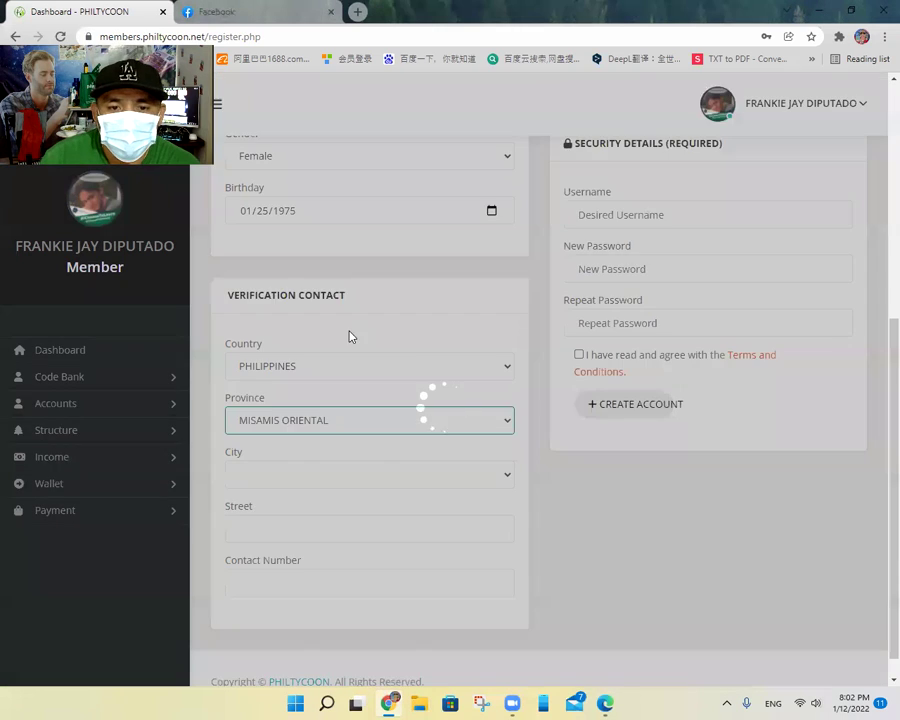
scroll(412, 400, down, 1)
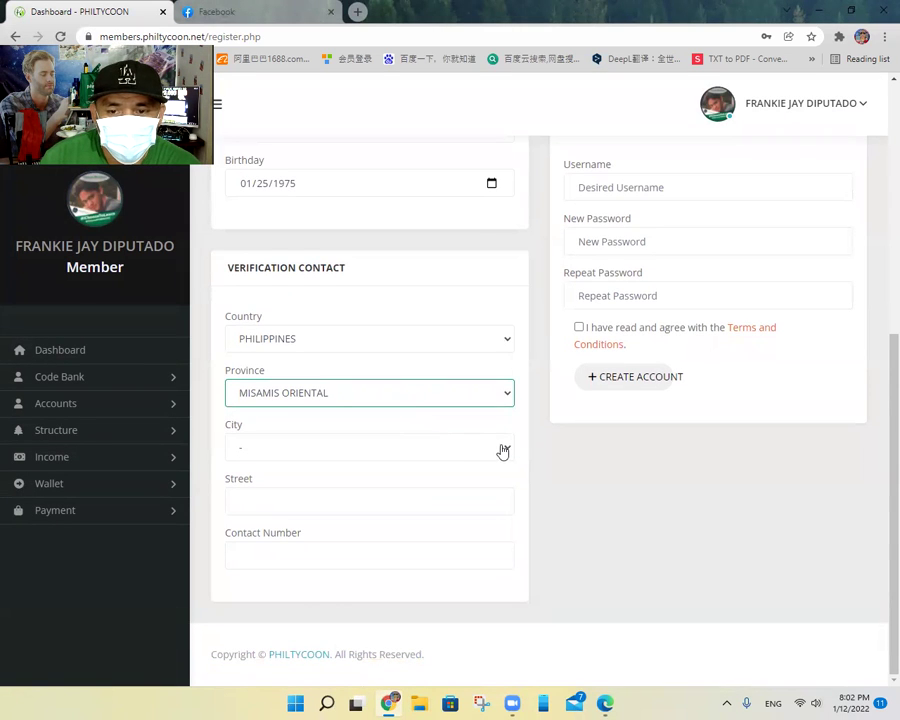
Step: Set the city to CAGAYAN DE ORO CITY (CAPITAL)
click(504, 451)
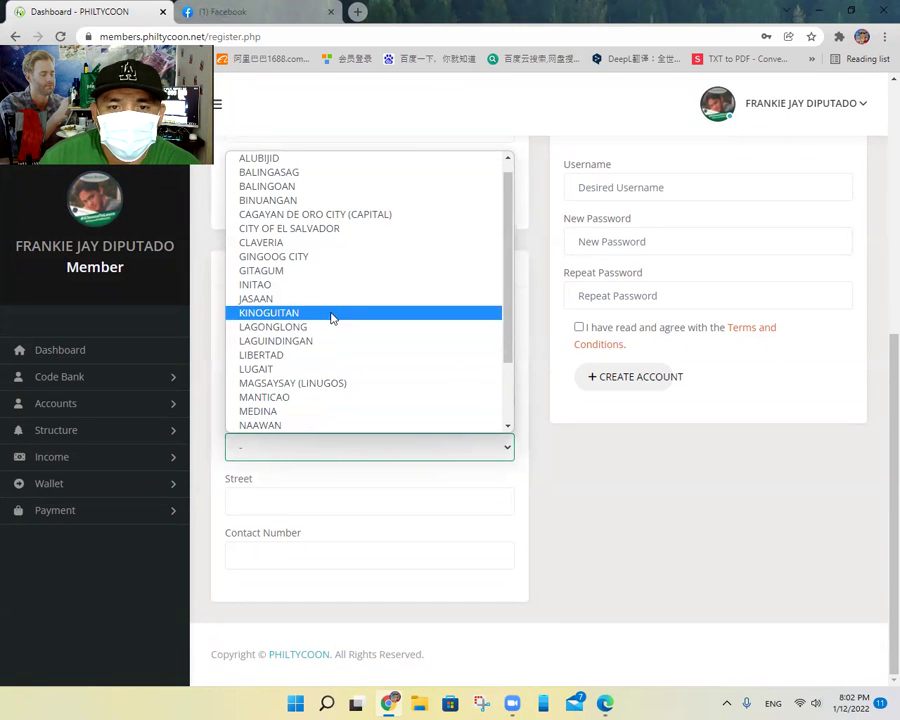
click(347, 218)
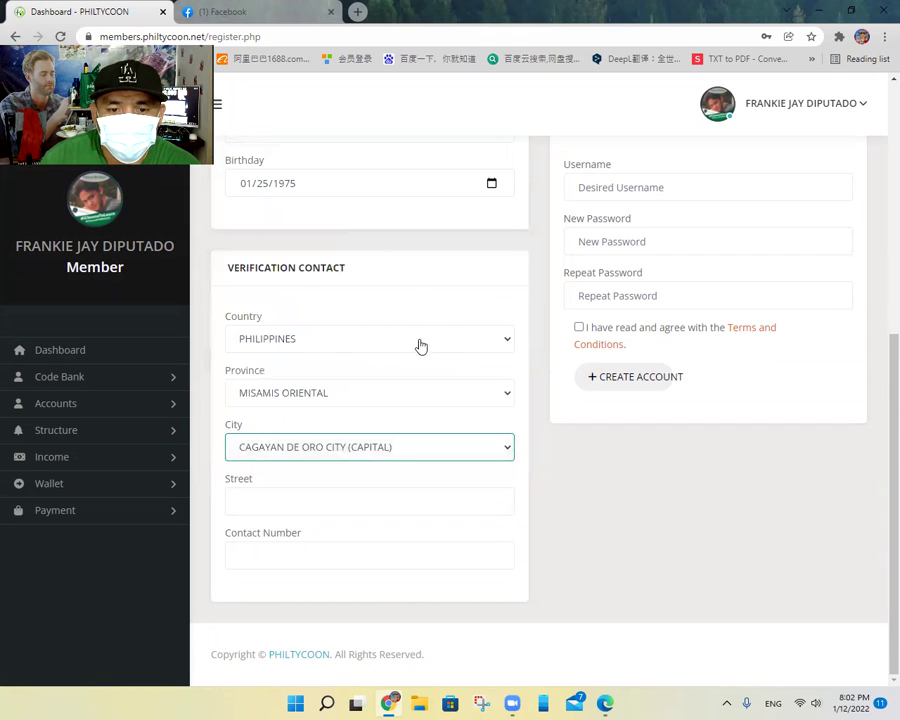
click(341, 490)
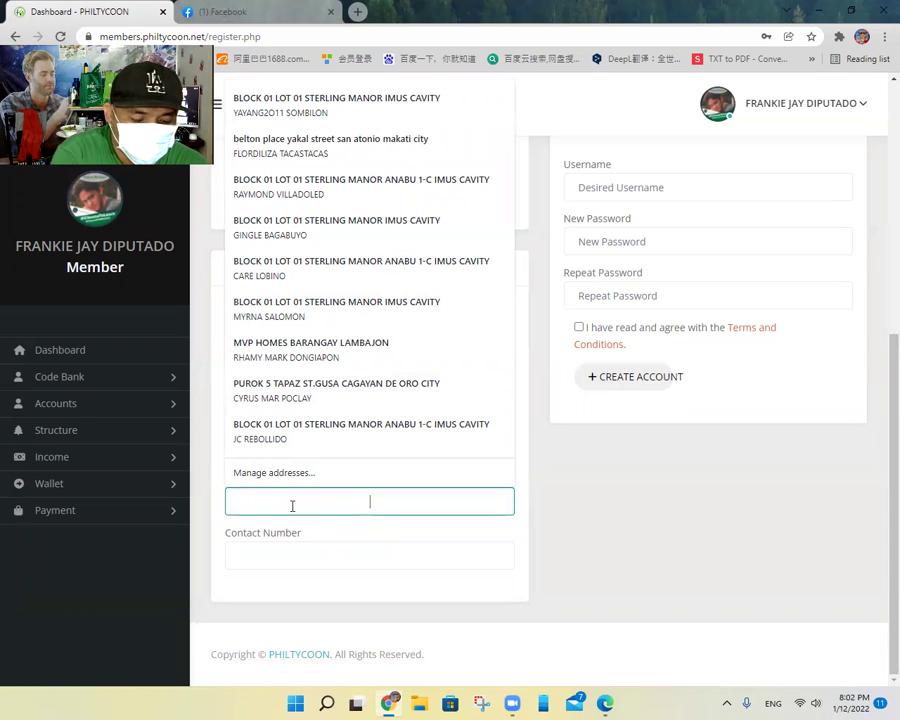
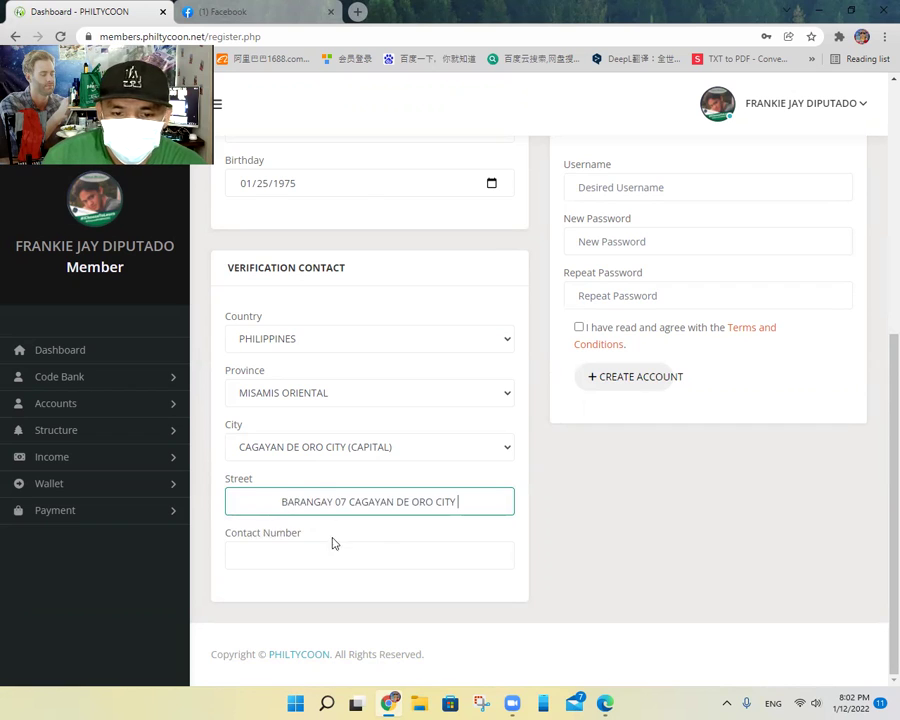
Step: Type the contact's street address and phone number, correcting one mistyped digit
click(332, 551)
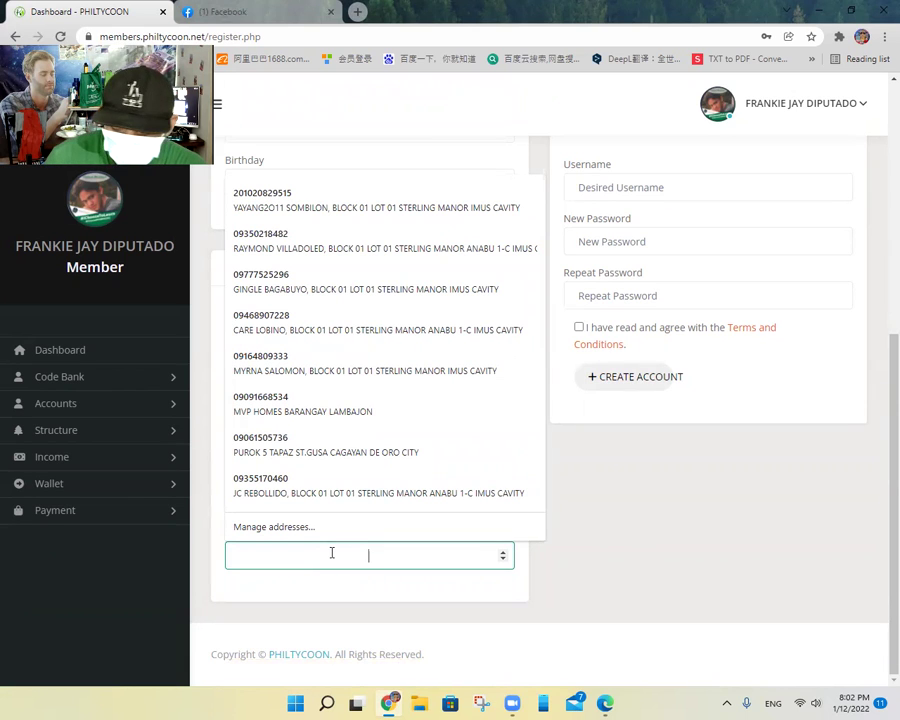
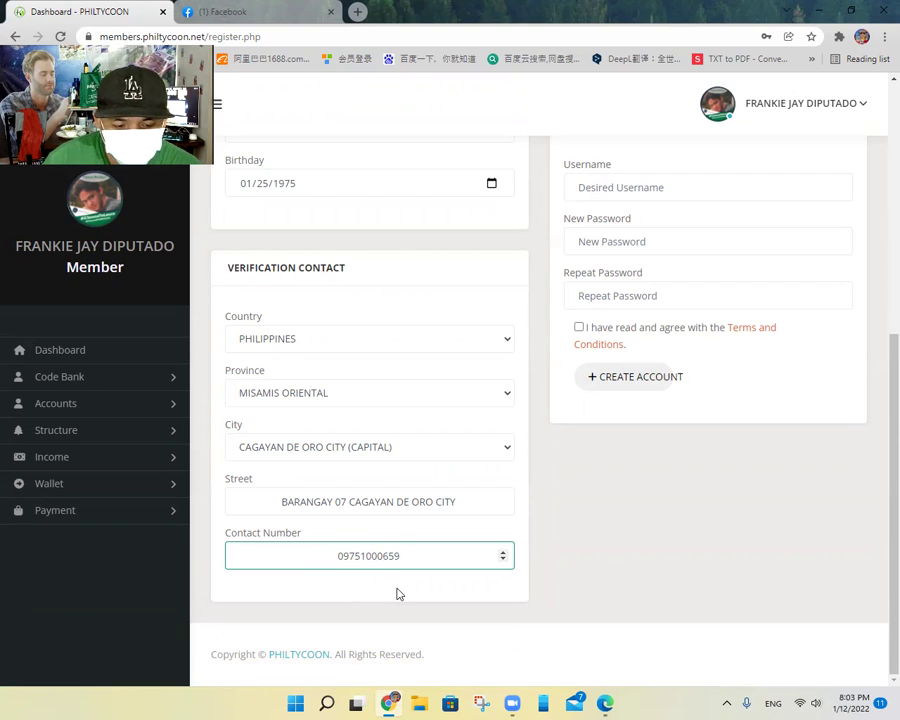
Step: Enter the new downline account's username in the Username field
scroll(536, 468, up, 3)
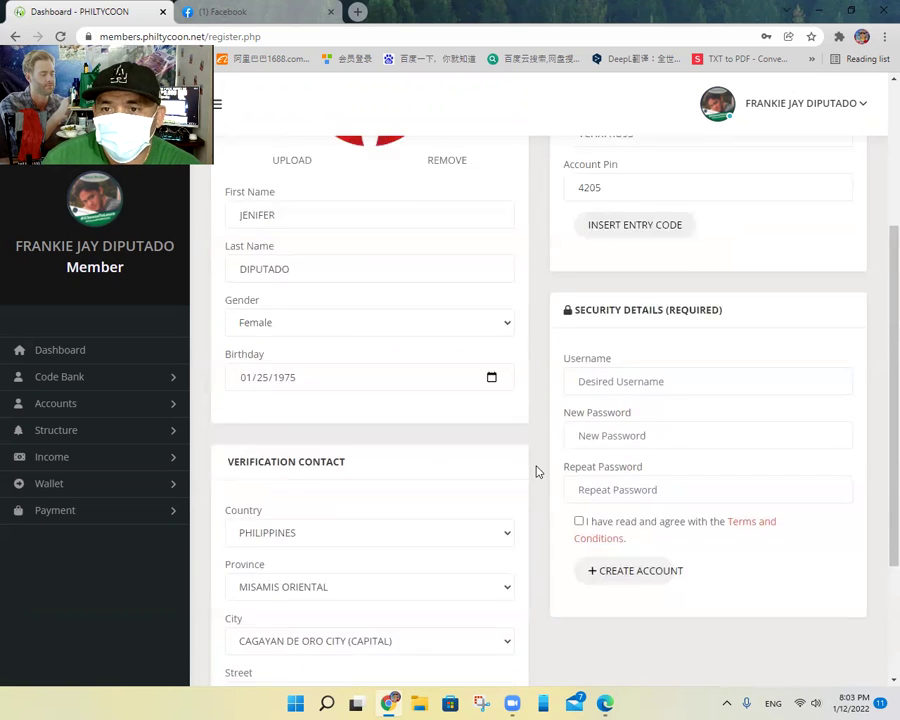
scroll(622, 405, down, 1)
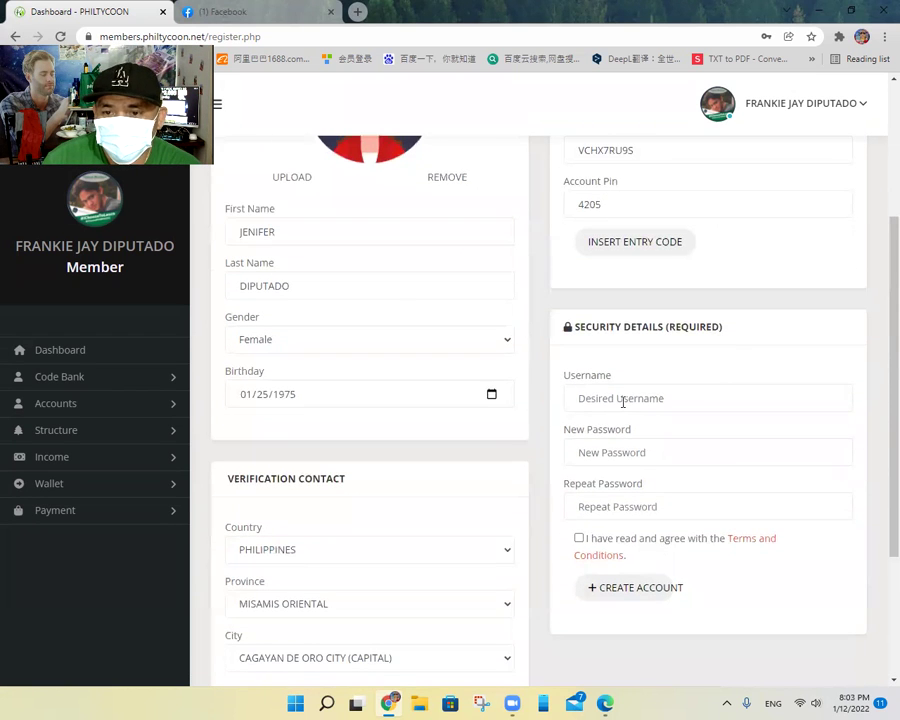
click(622, 401)
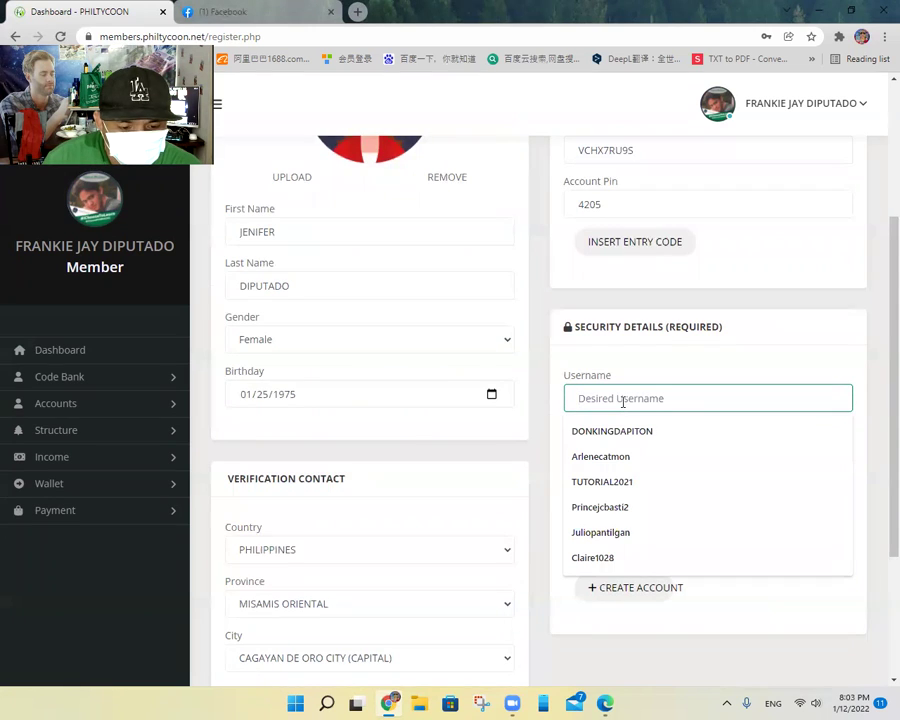
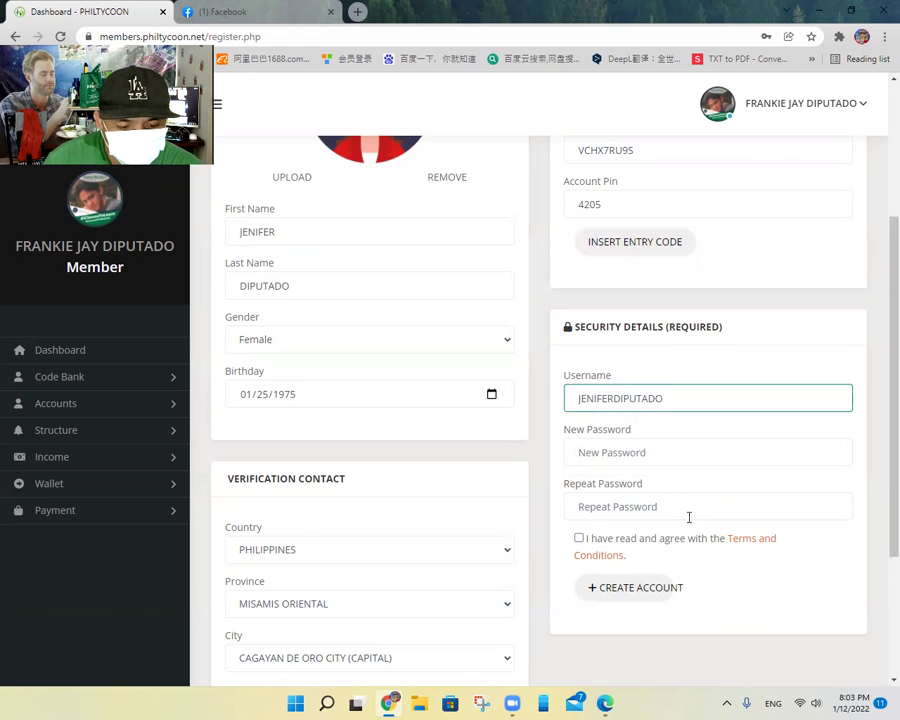
Step: Type the same account password into both New Password and Repeat Password
click(655, 452)
text(123456)
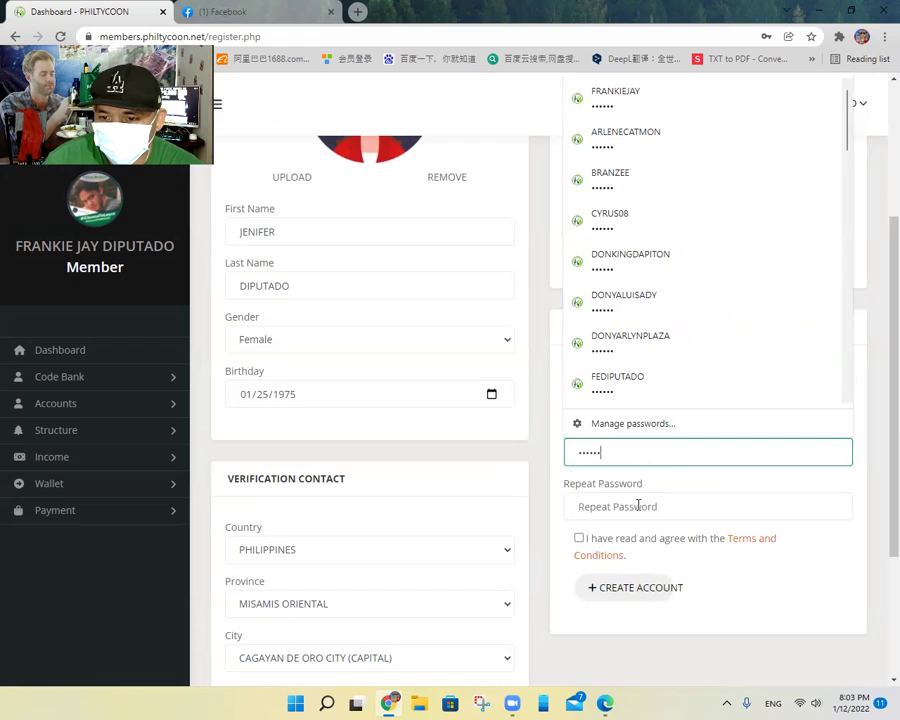
click(634, 507)
text(1234)
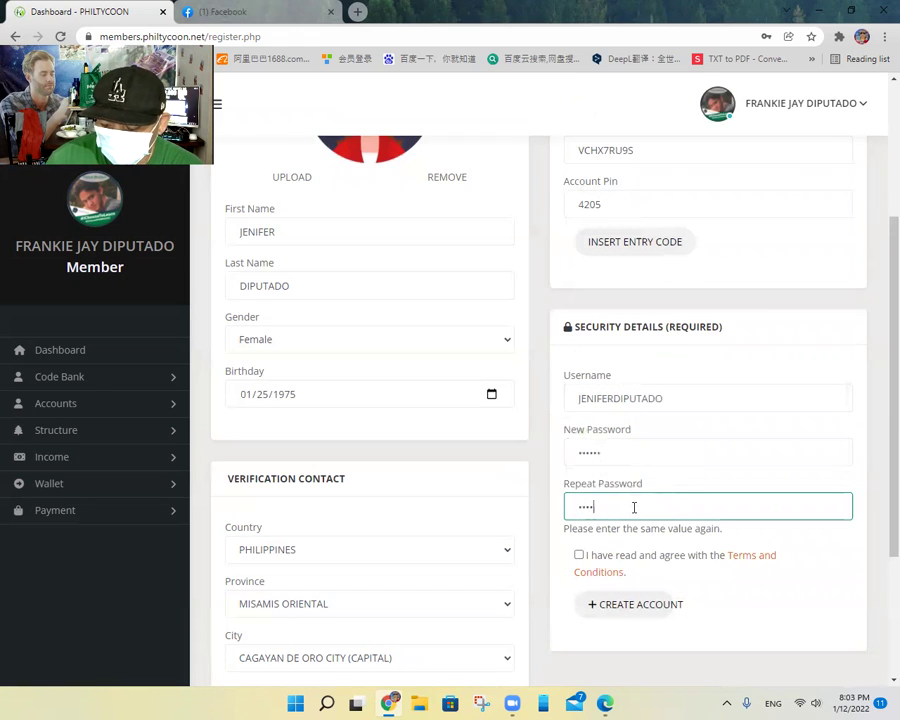
text(56)
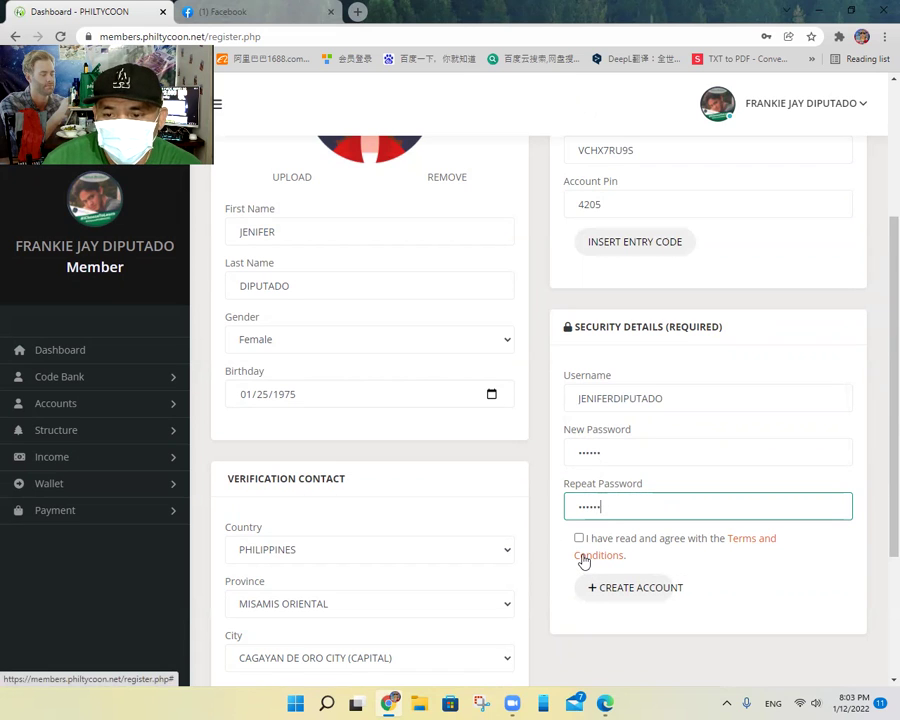
scroll(380, 422, up, 2)
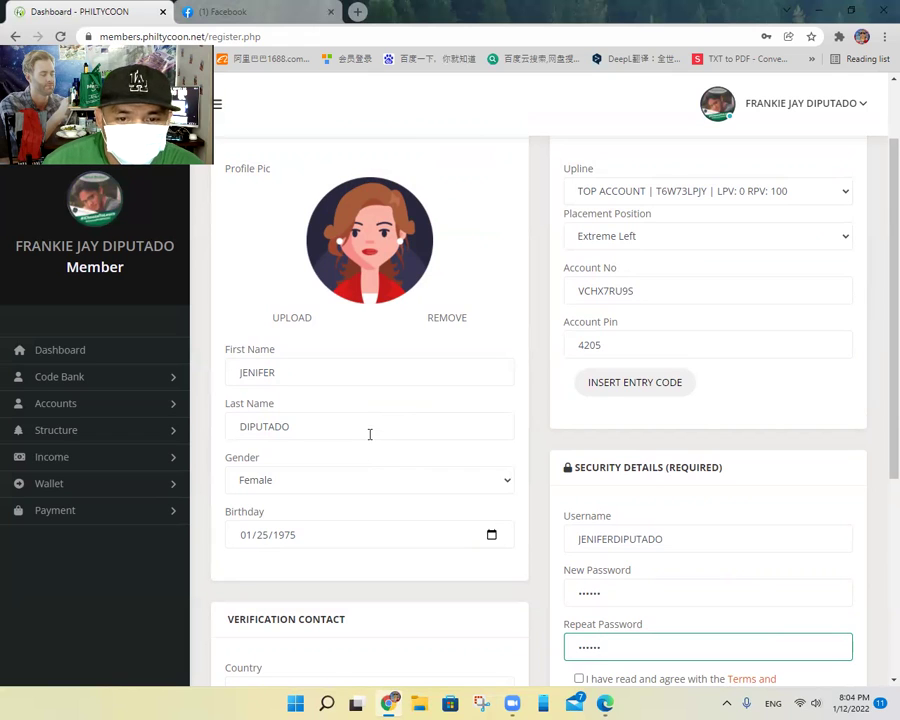
scroll(369, 434, down, 4)
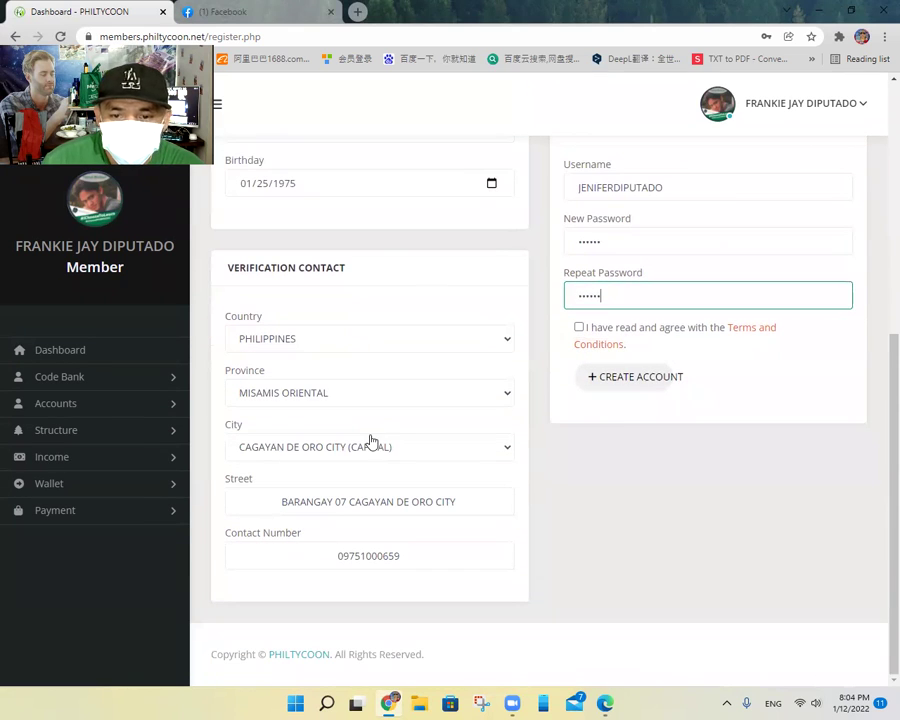
Step: Accept the terms, submit the registration, and confirm the LEFT Starter Package placement
click(579, 327)
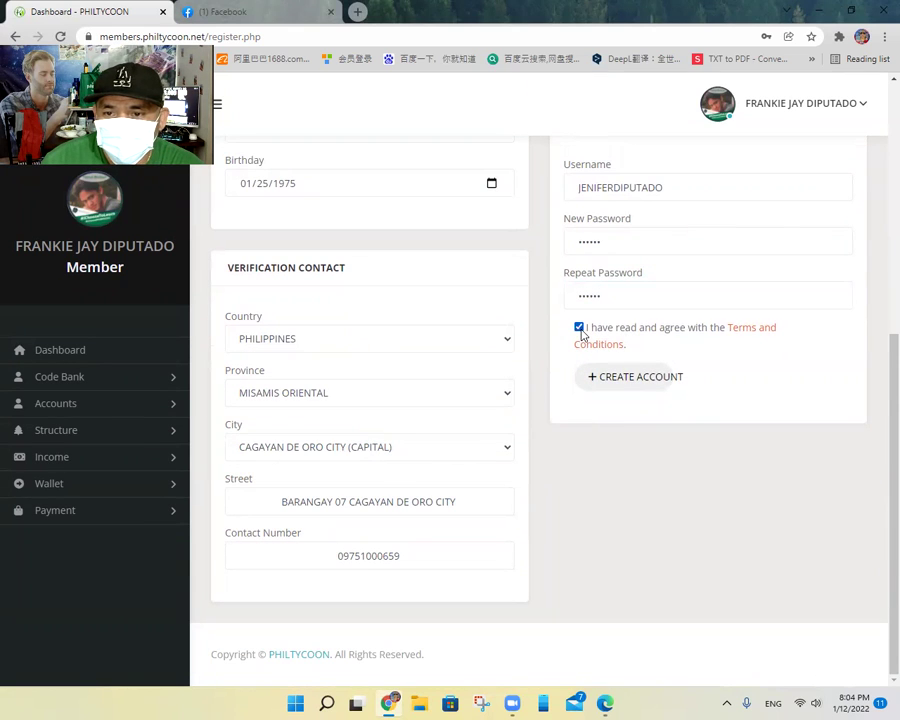
click(615, 385)
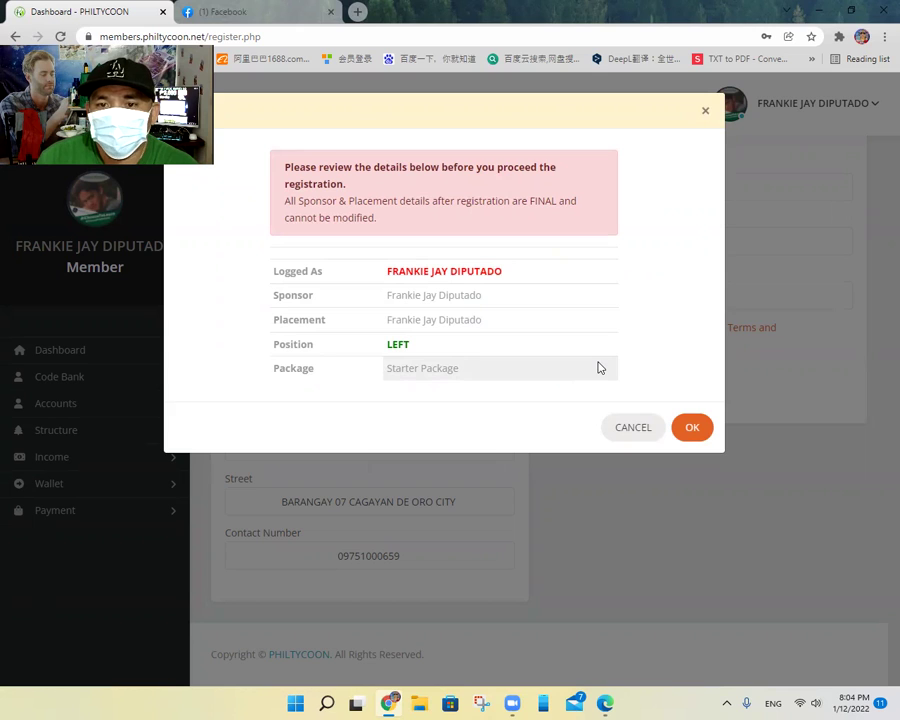
click(688, 427)
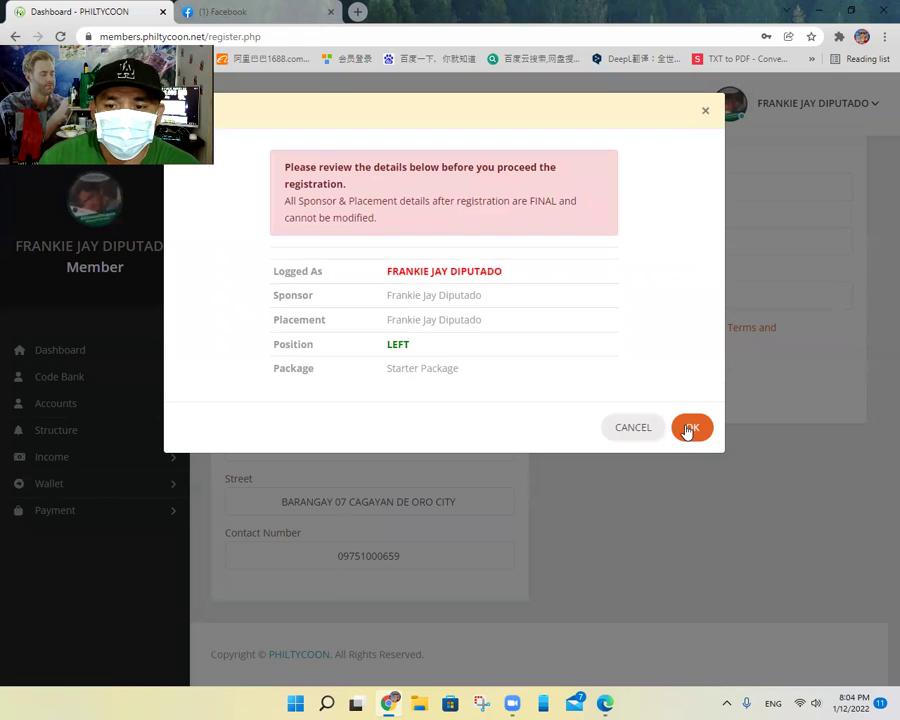
click(688, 427)
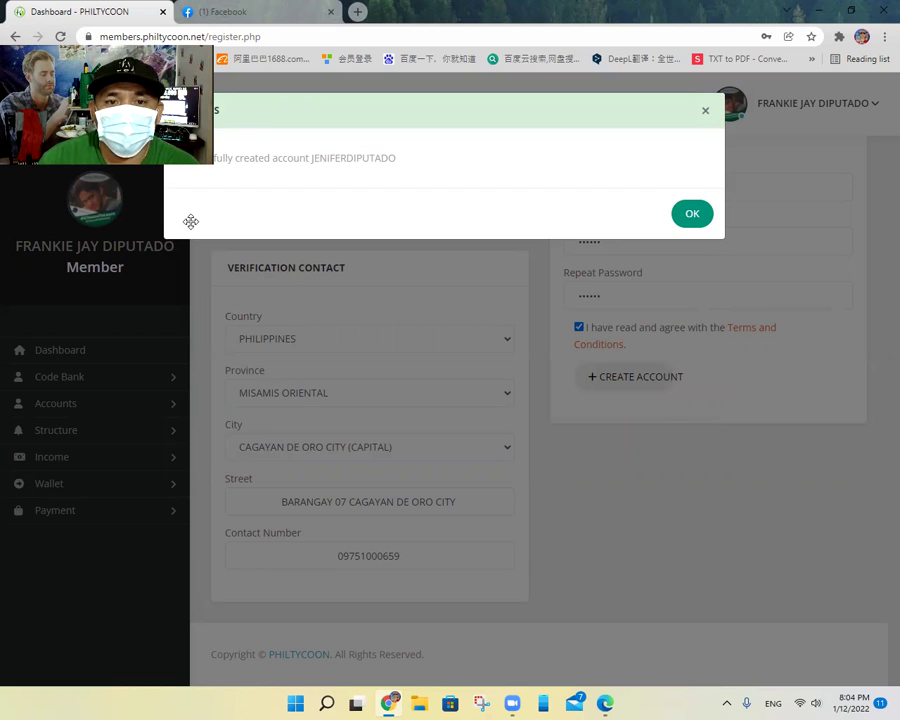
Step: Dismiss the SUCCESS notice, returning to a blank Register New User form
drag(460, 394, 665, 508)
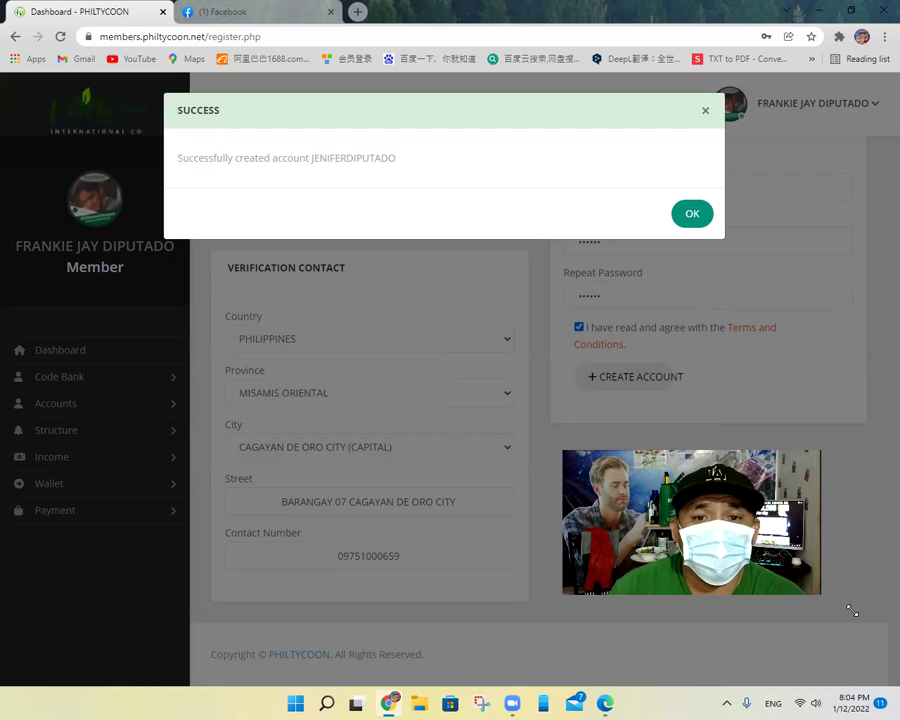
click(691, 215)
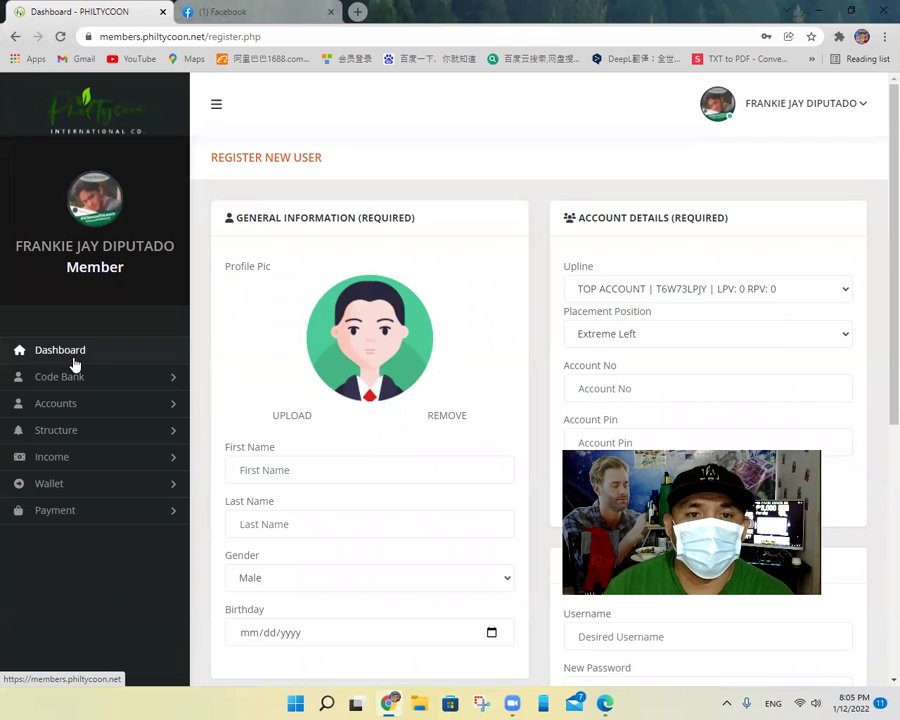
Step: Go to the Dashboard, then open Structure > Binary to view the tree
click(73, 360)
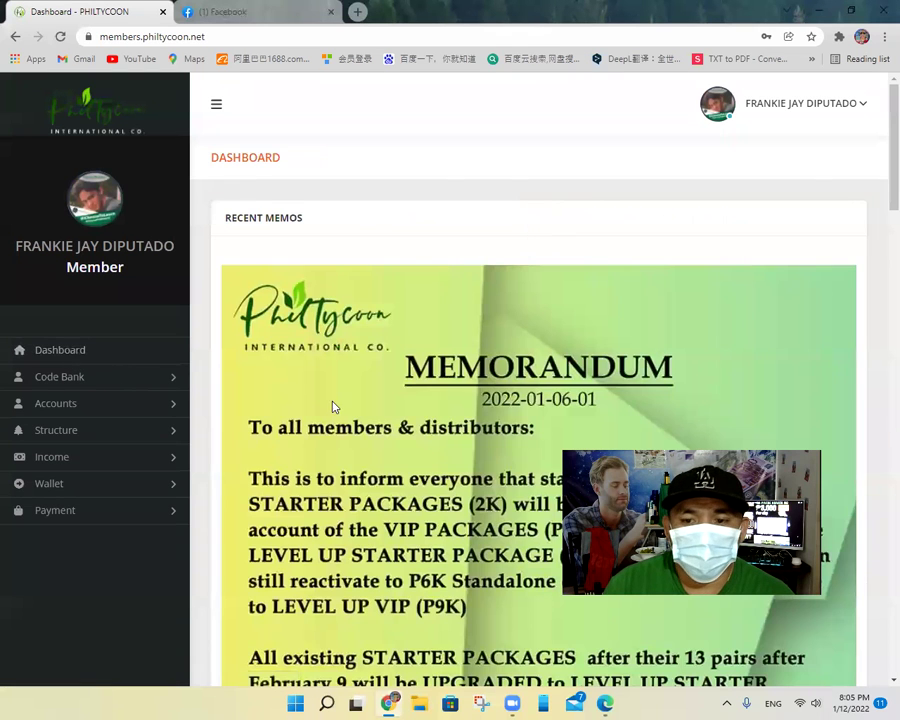
scroll(334, 405, down, 3)
scroll(335, 403, down, 8)
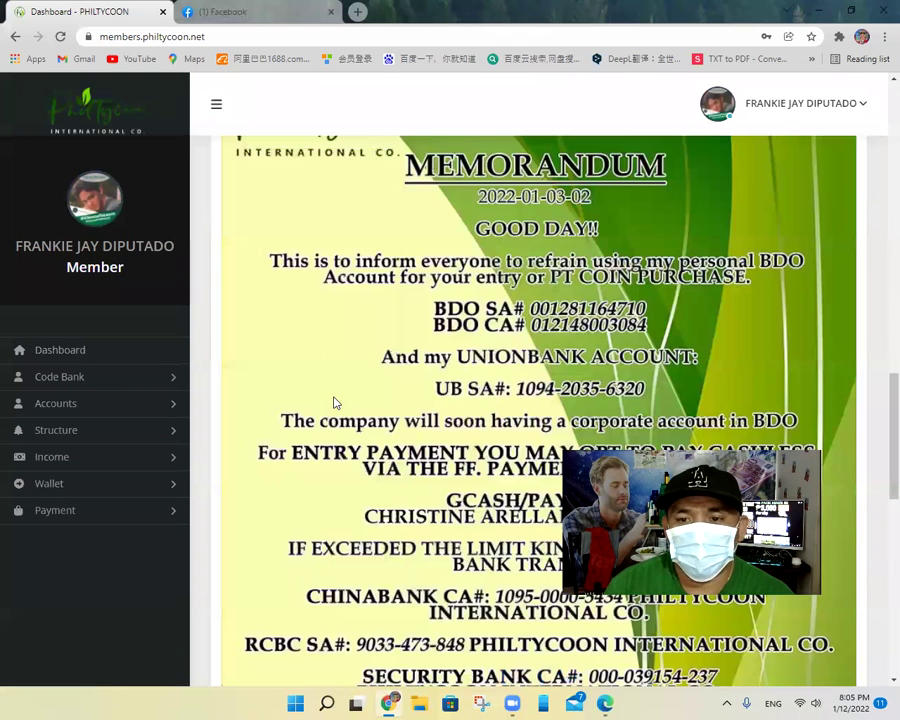
scroll(334, 403, down, 10)
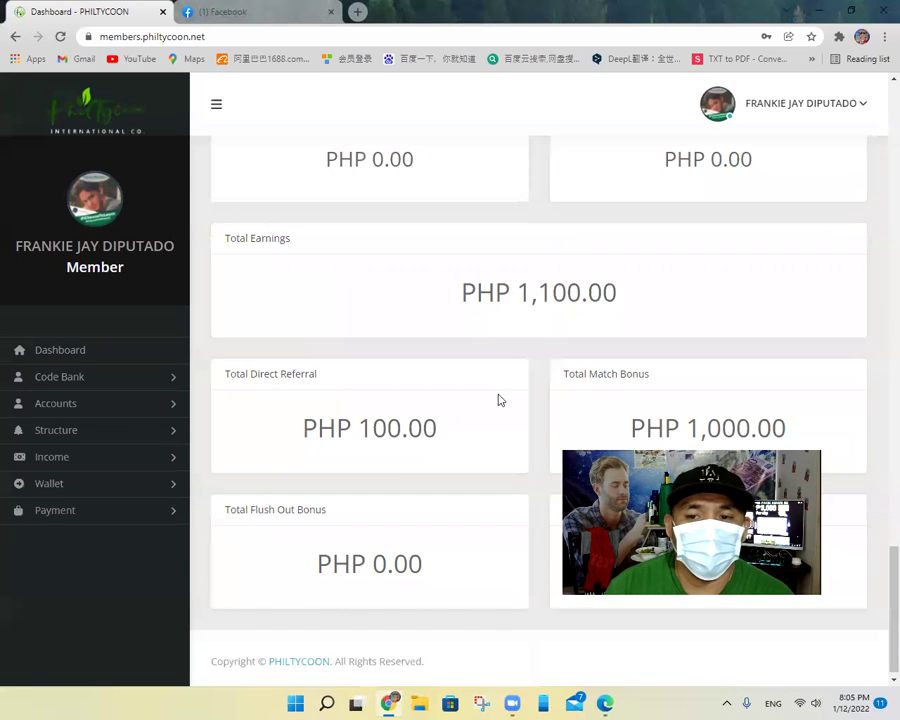
scroll(586, 333, up, 1)
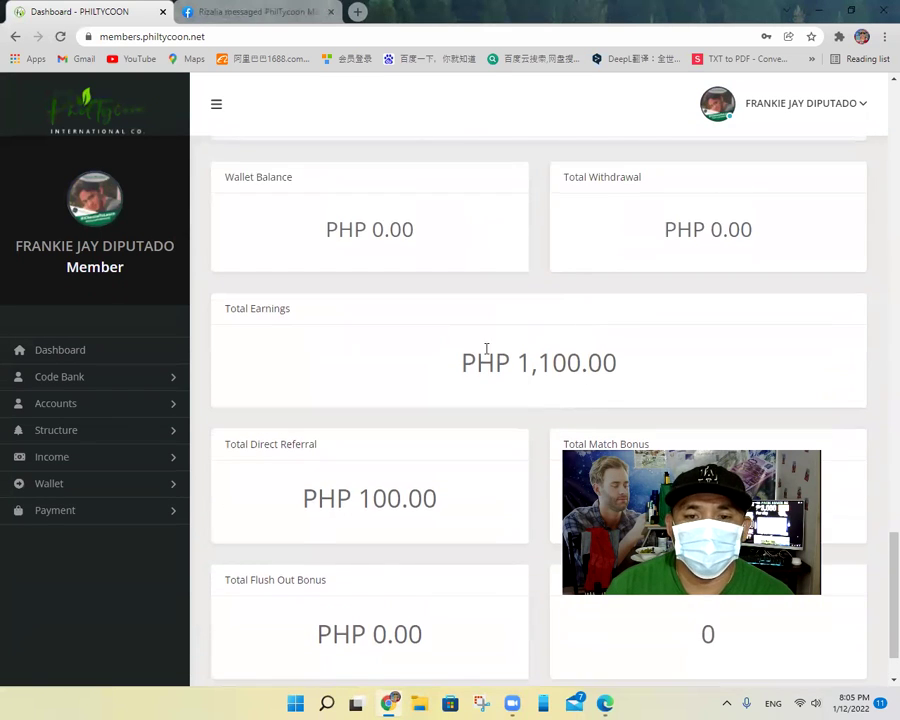
click(62, 433)
click(52, 462)
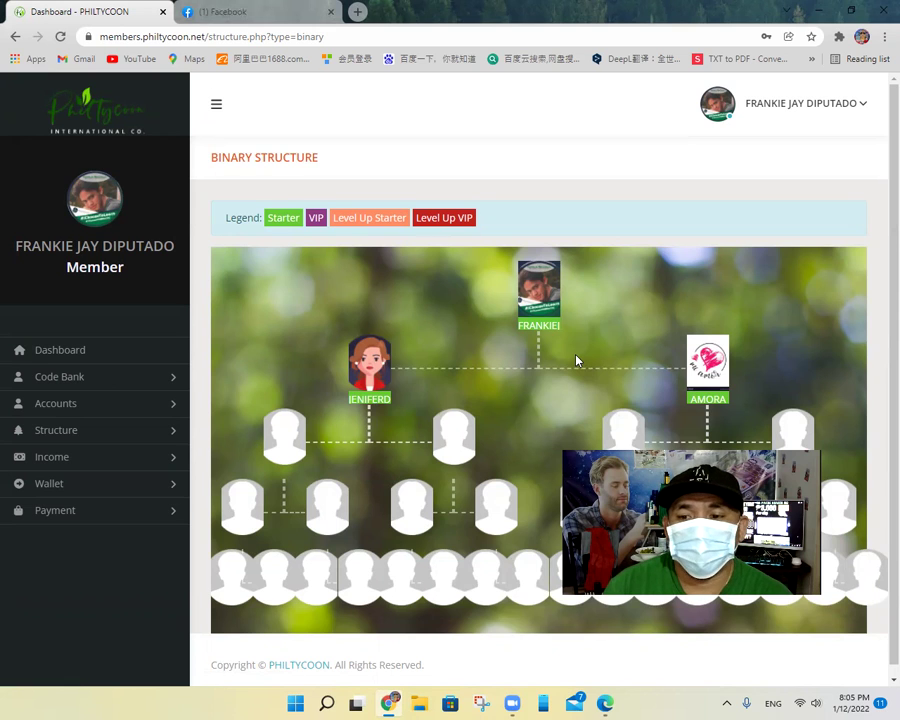
Step: Review the binary tree, then bring up the profile dropdown at top right
scroll(577, 360, down, 1)
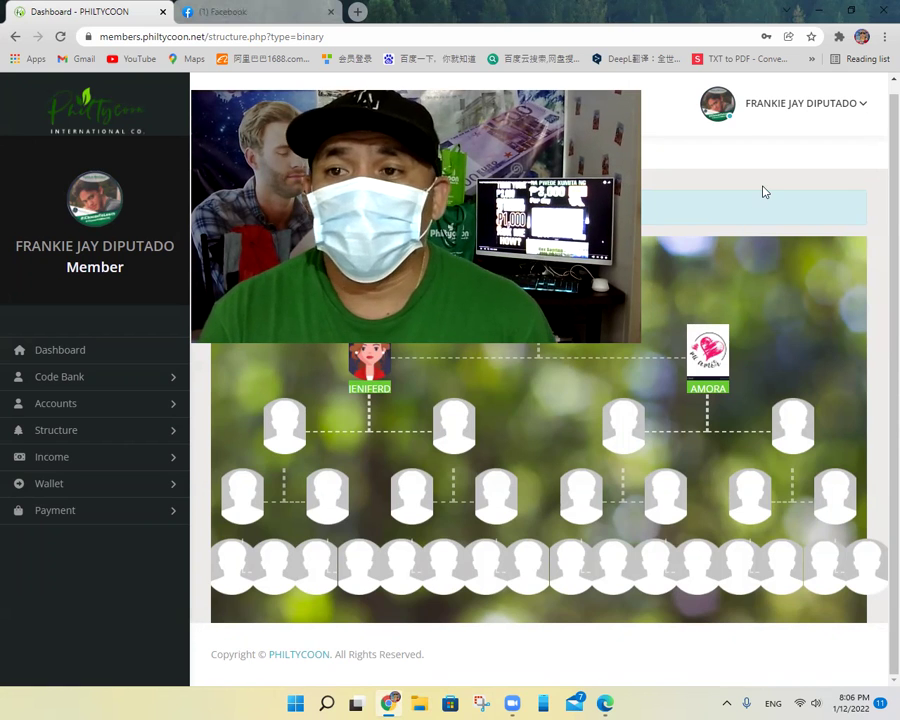
click(810, 111)
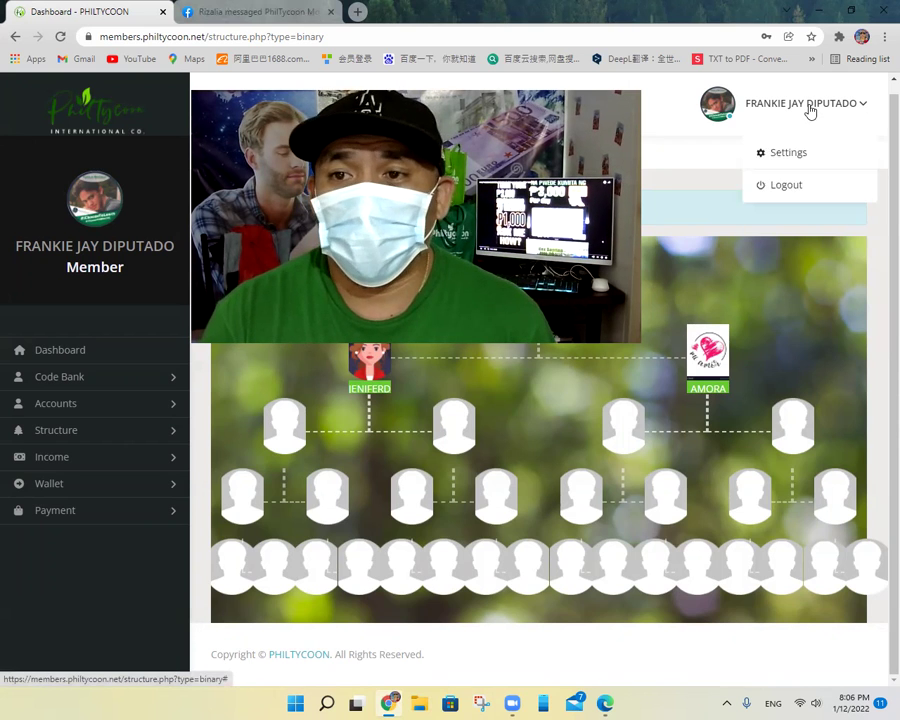
Step: Log out of the member portal and switch to the Facebook tab's Messenger chat
click(786, 186)
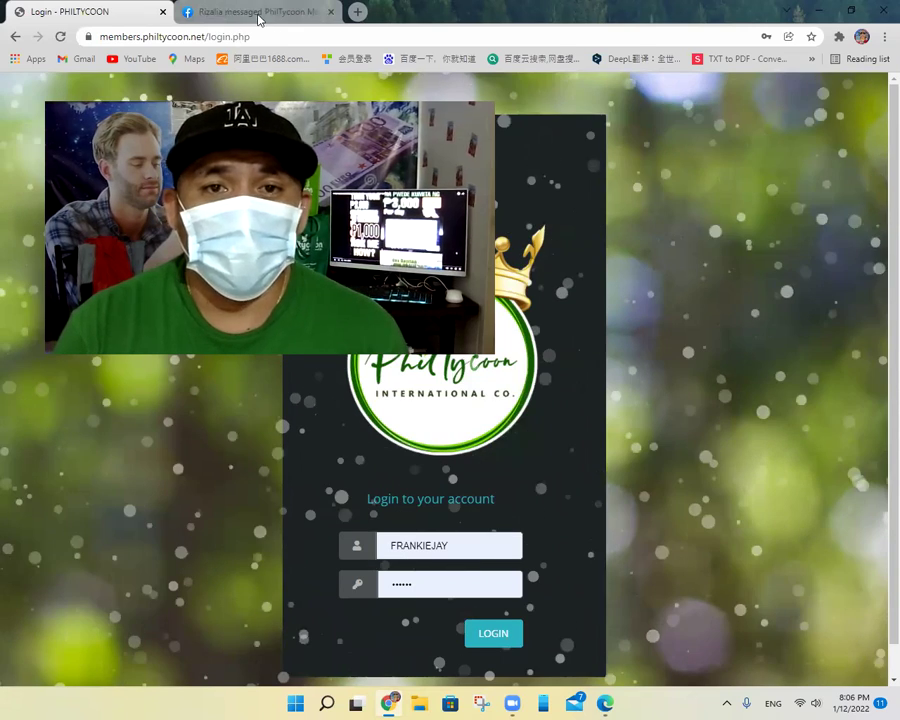
click(258, 17)
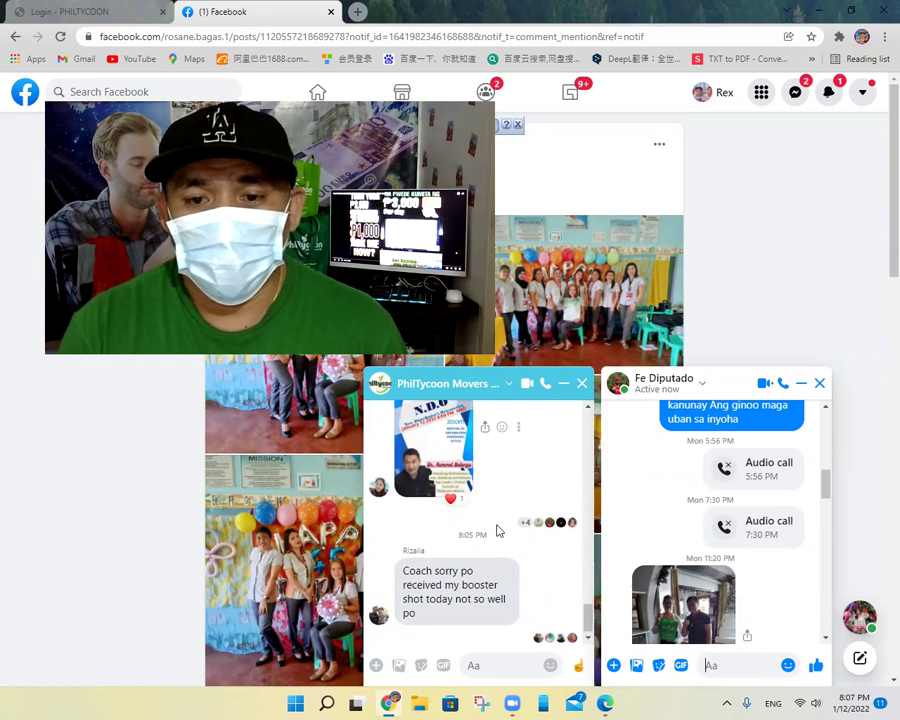
scroll(496, 528, up, 4)
scroll(496, 528, up, 2)
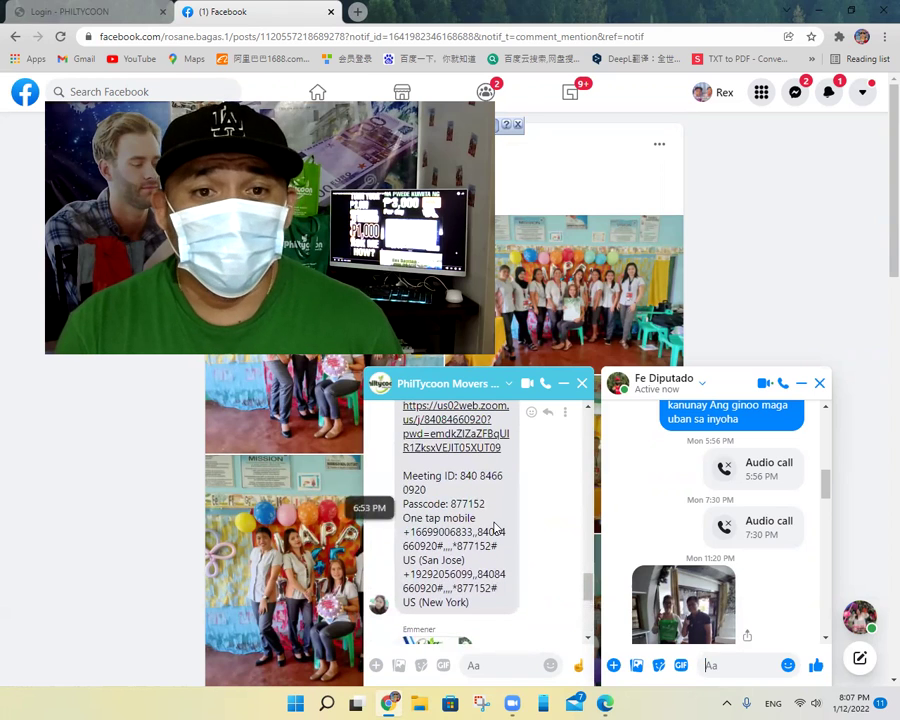